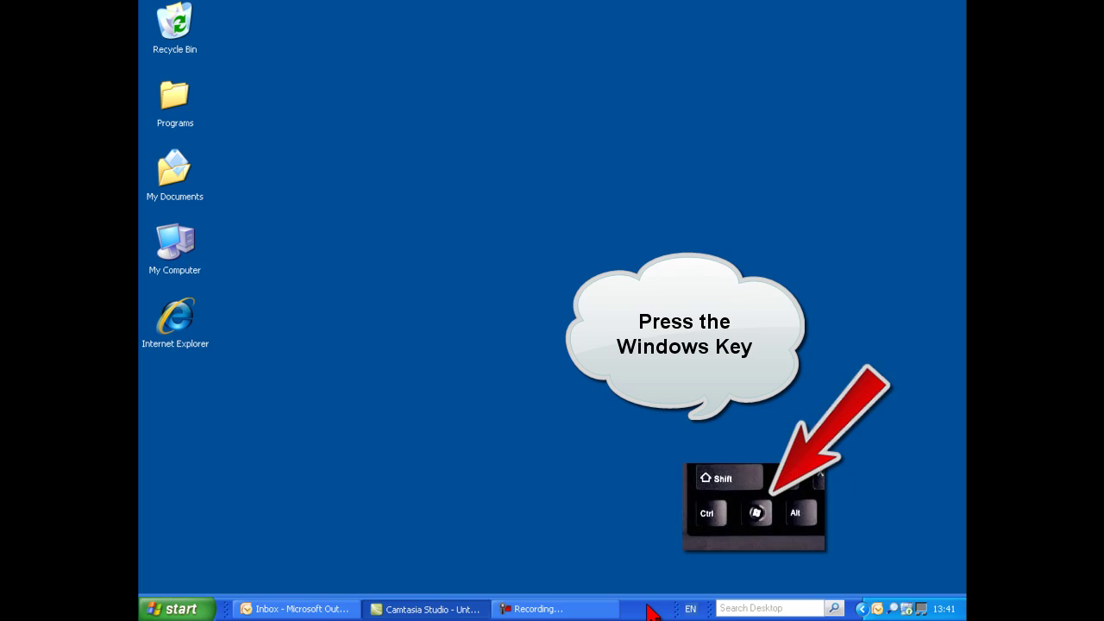
- Bring up the Windows XP Start menu with the Windows key
{"action": "key", "text": "super"}
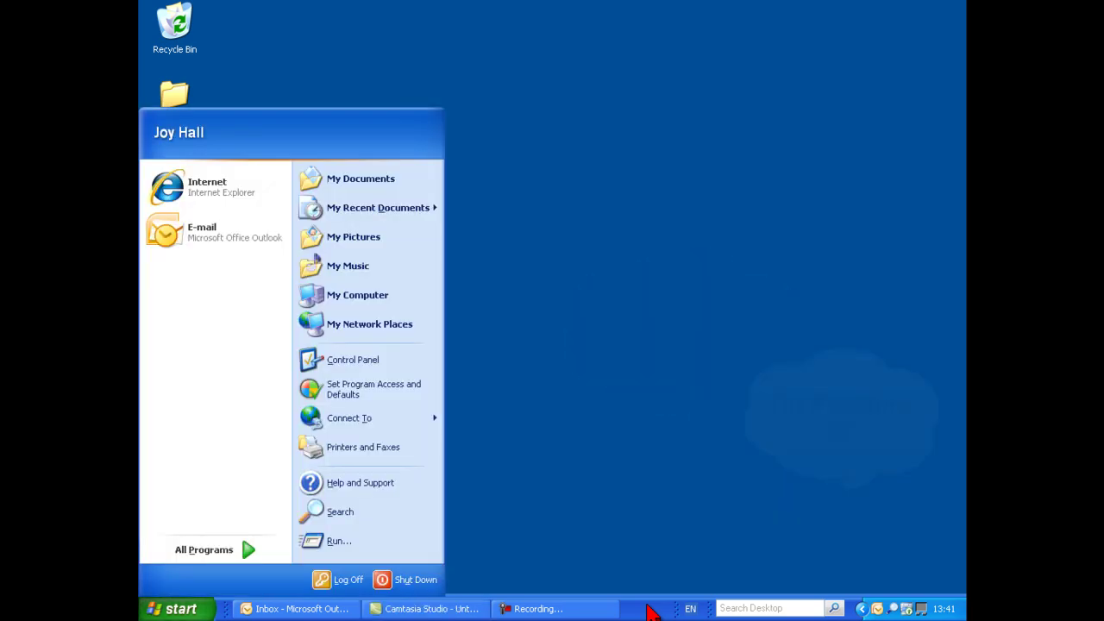
{"action": "key", "text": "m"}
{"action": "key", "text": "m"}
{"action": "key", "text": "m"}
{"action": "key", "text": "m"}
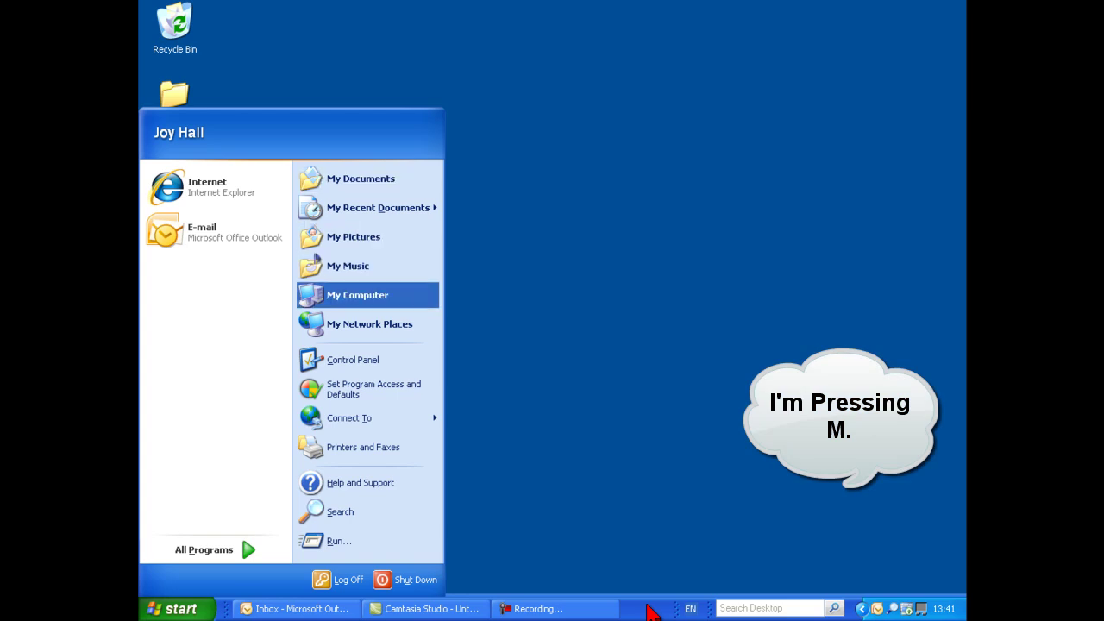
{"action": "key", "text": "m"}
{"action": "key", "text": "m"}
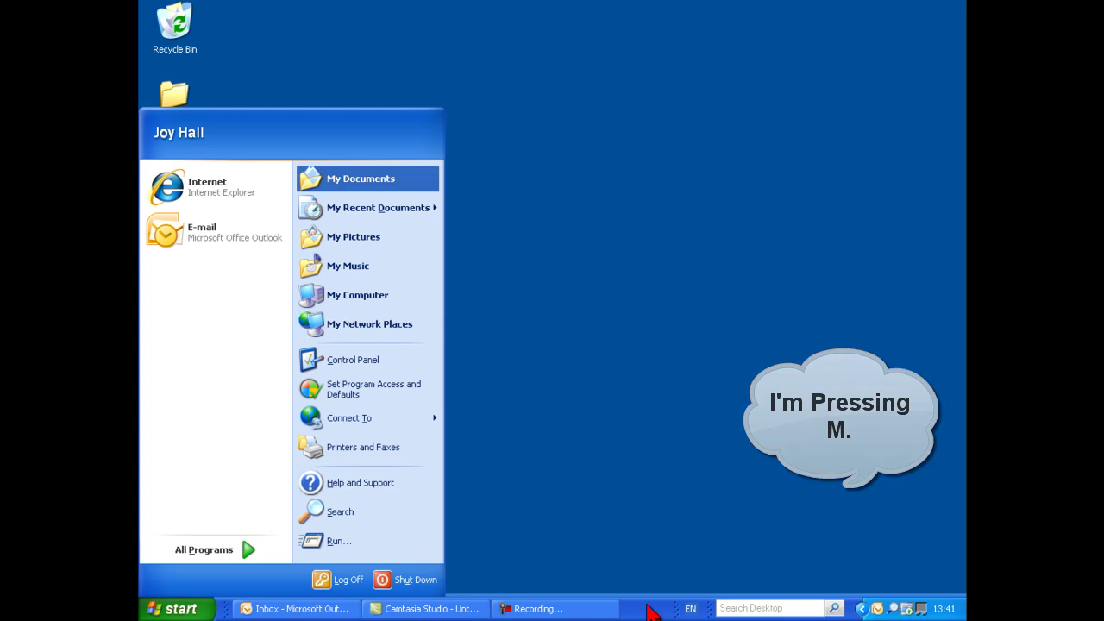
{"action": "key", "text": "p"}
{"action": "key", "text": "p"}
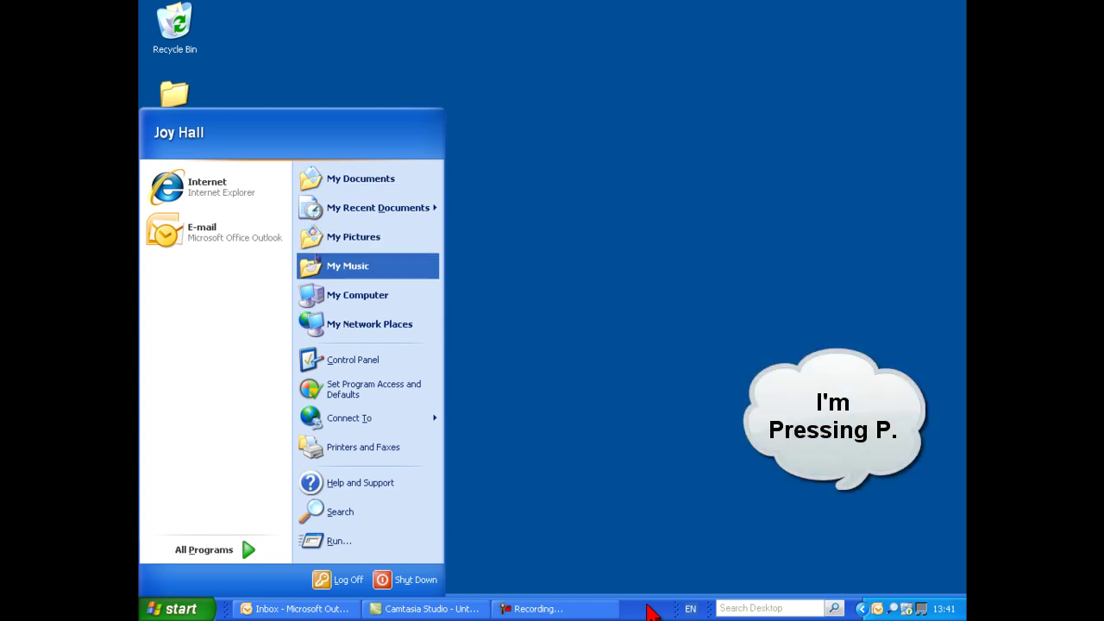
{"action": "key", "text": "p"}
{"action": "key", "text": "p"}
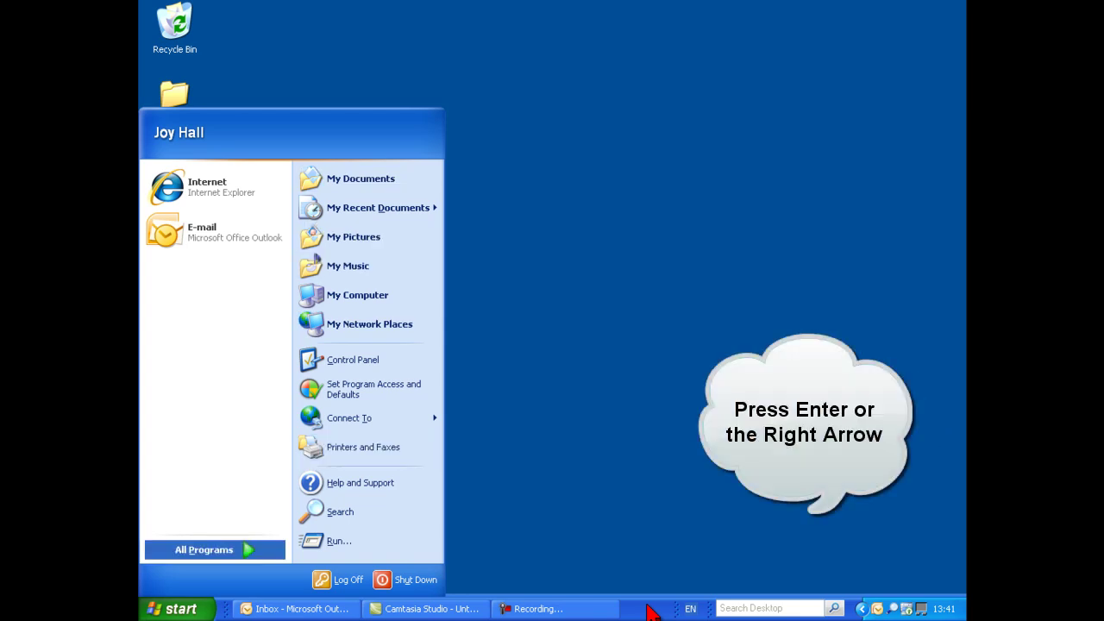
{"action": "key", "text": "Return"}
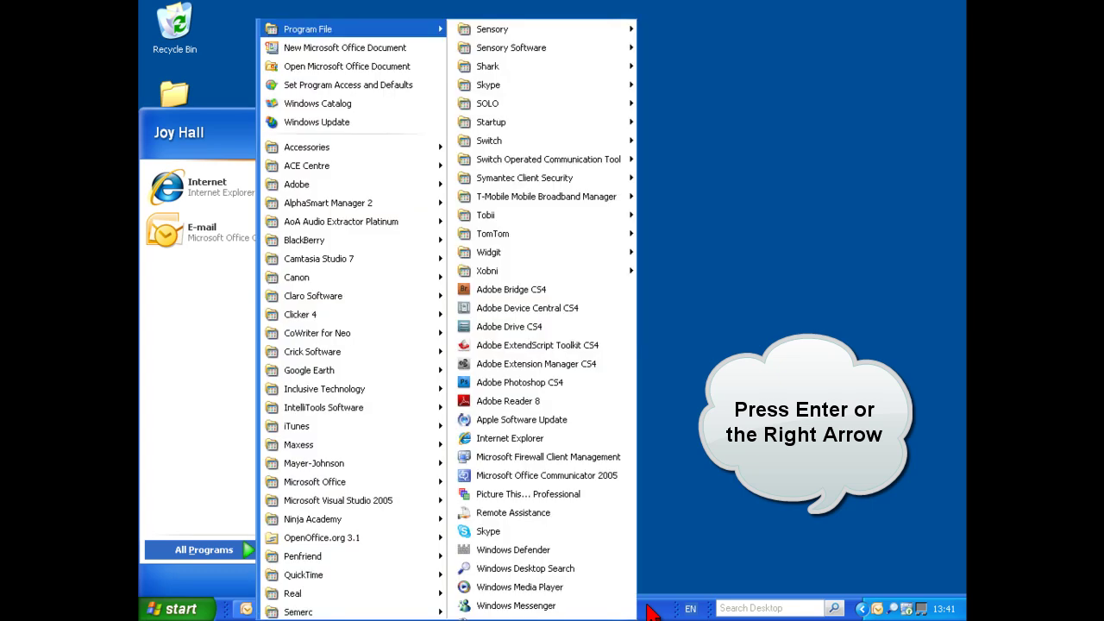
{"action": "key", "text": "a"}
{"action": "key", "text": "a"}
{"action": "key", "text": "a"}
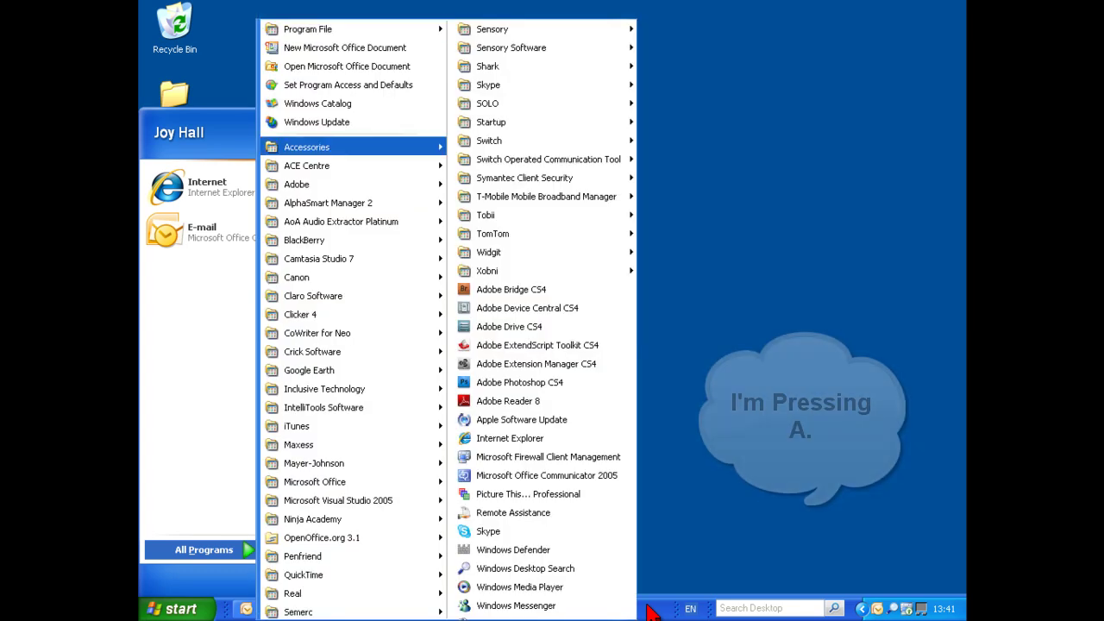
{"action": "key", "text": "a"}
{"action": "key", "text": "a"}
{"action": "key", "text": "a"}
{"action": "key", "text": "a"}
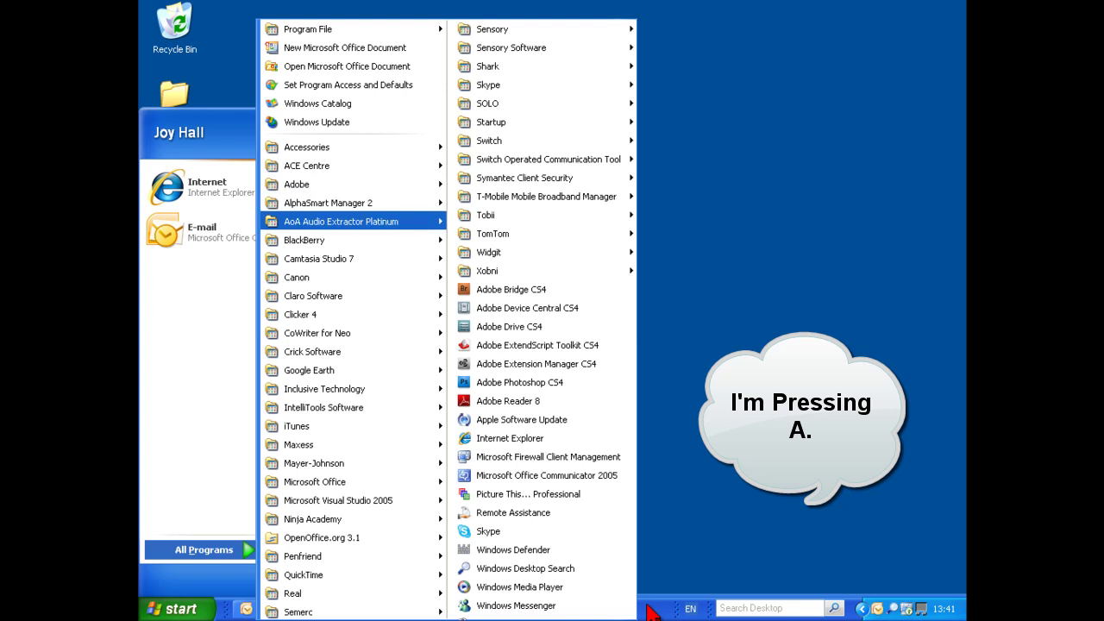
{"action": "key", "text": "a"}
{"action": "key", "text": "a"}
{"action": "key", "text": "a"}
{"action": "key", "text": "a"}
{"action": "key", "text": "a"}
{"action": "key", "text": "a"}
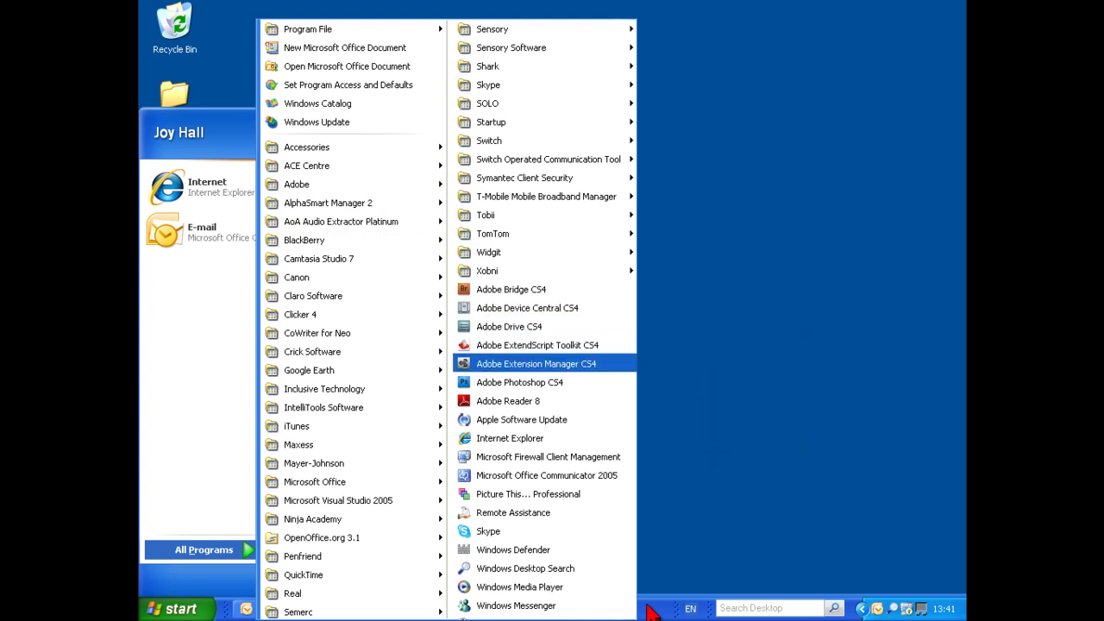
{"action": "key", "text": "a"}
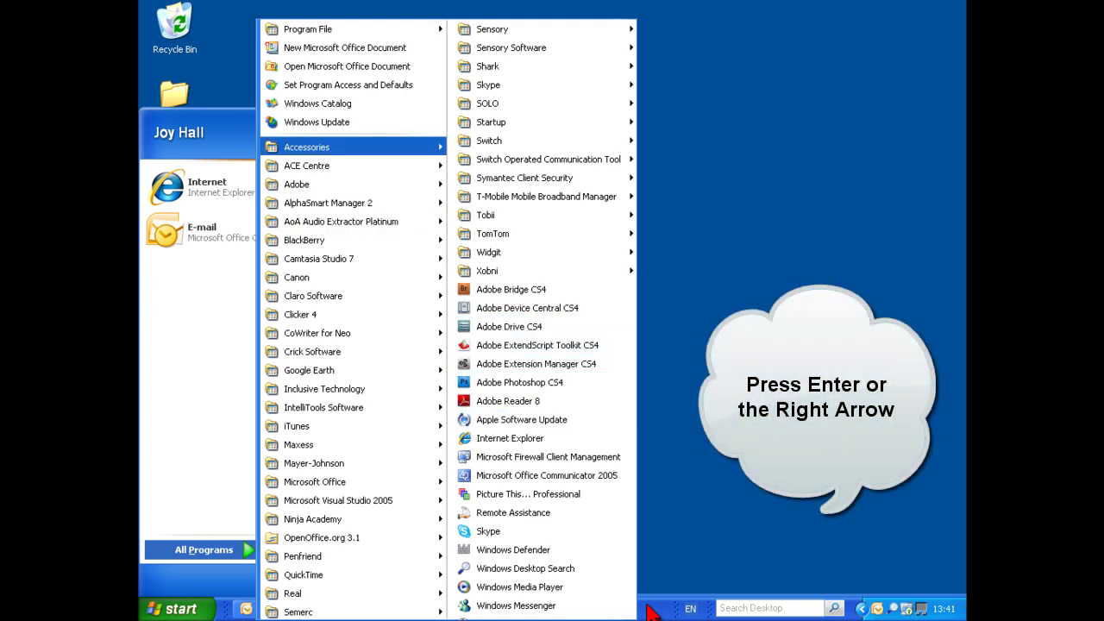
{"action": "key", "text": "Right"}
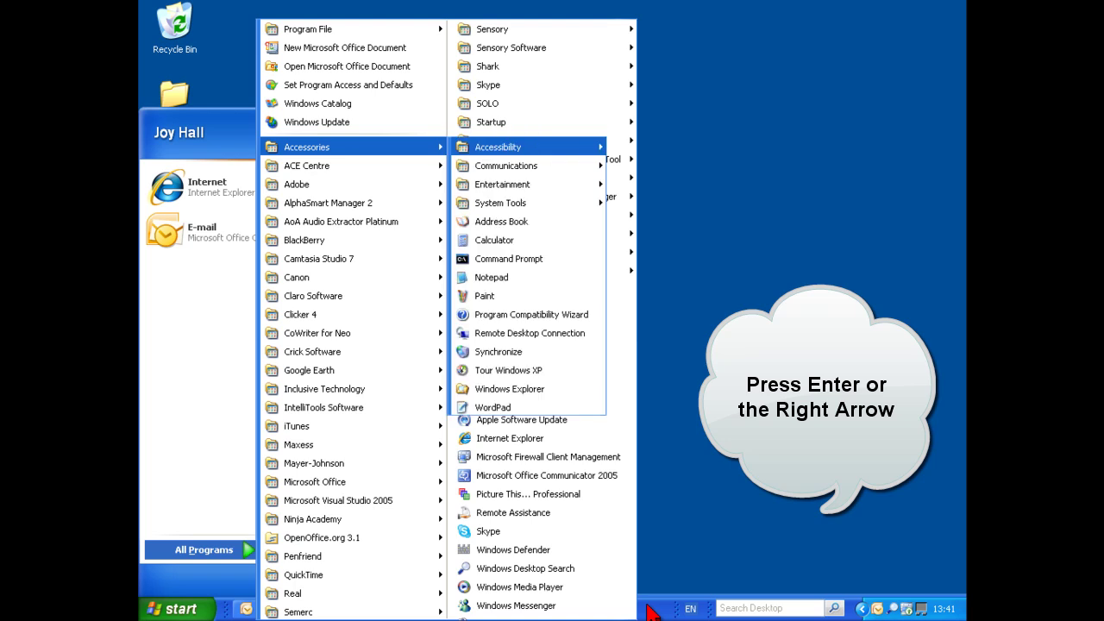
{"action": "key", "text": "Right"}
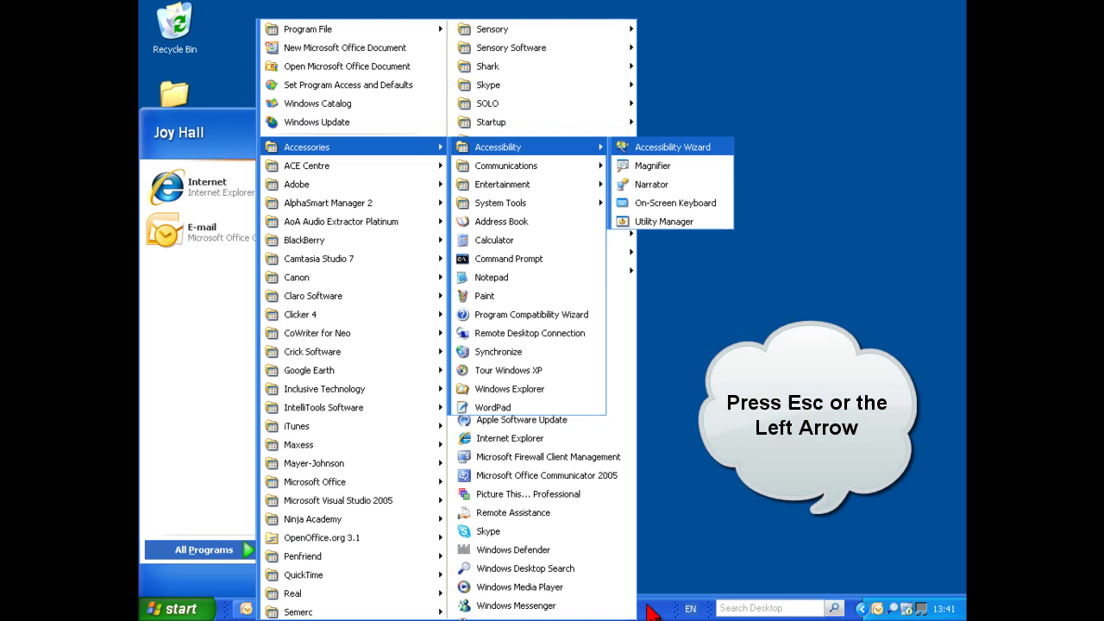
{"action": "key", "text": "Escape"}
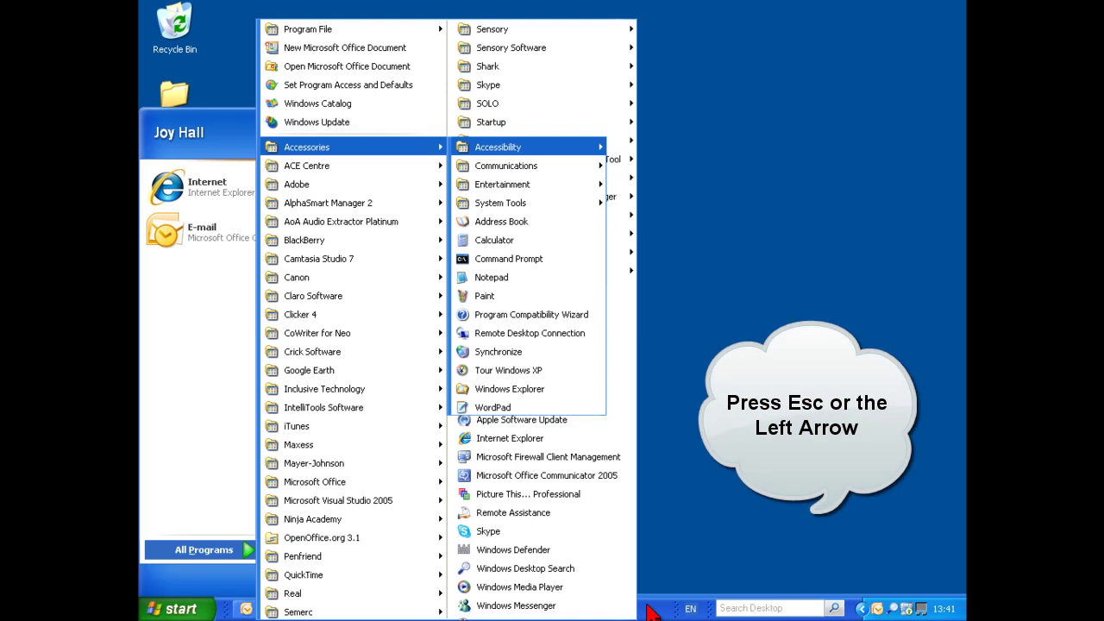
{"action": "key", "text": "Escape"}
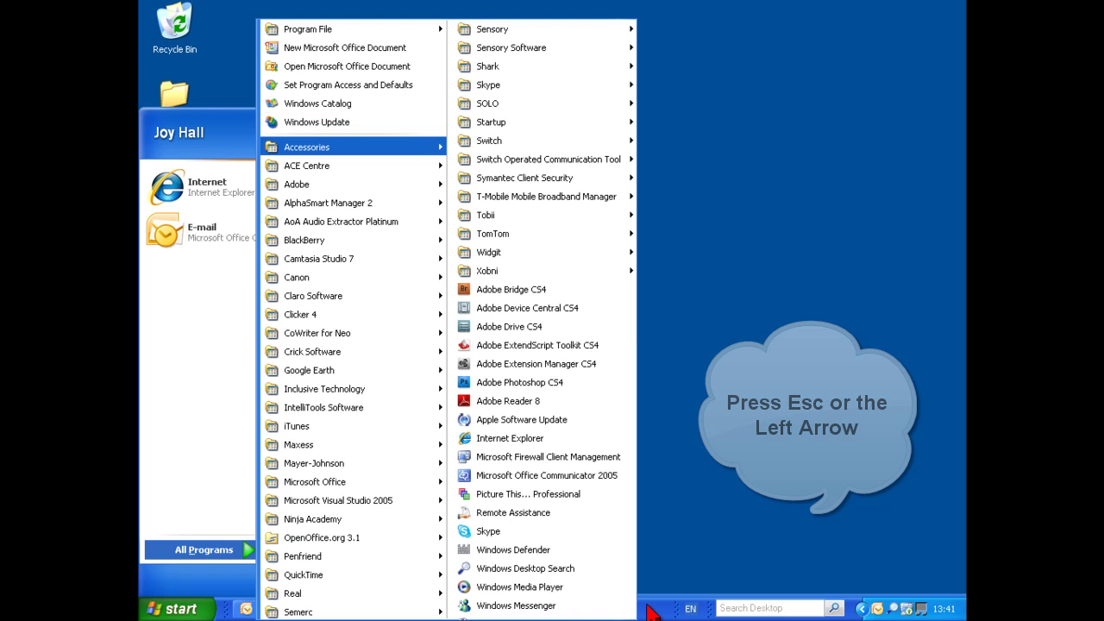
{"action": "key", "text": "m"}
{"action": "key", "text": "m"}
{"action": "key", "text": "m"}
{"action": "key", "text": "m"}
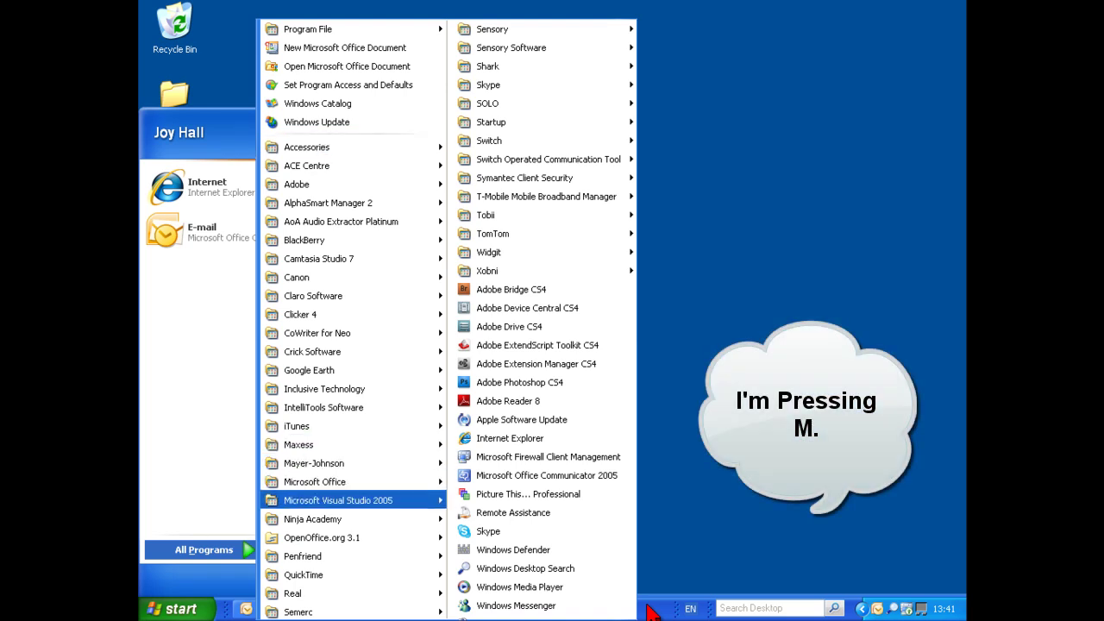
{"action": "key", "text": "s"}
{"action": "key", "text": "s"}
{"action": "key", "text": "s"}
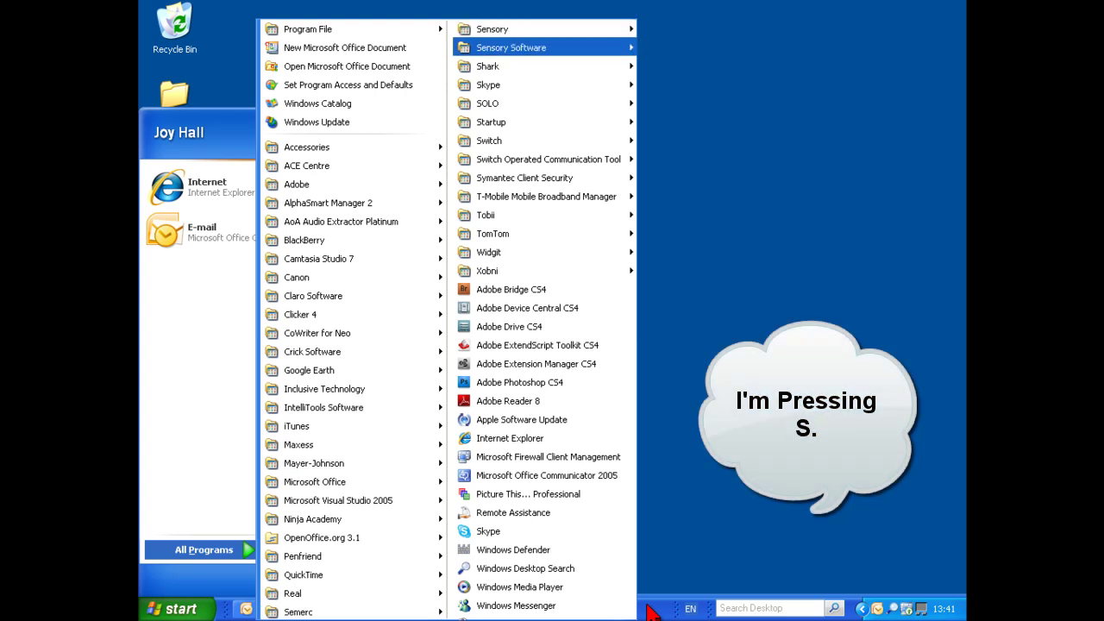
{"action": "key", "text": "s"}
{"action": "key", "text": "s"}
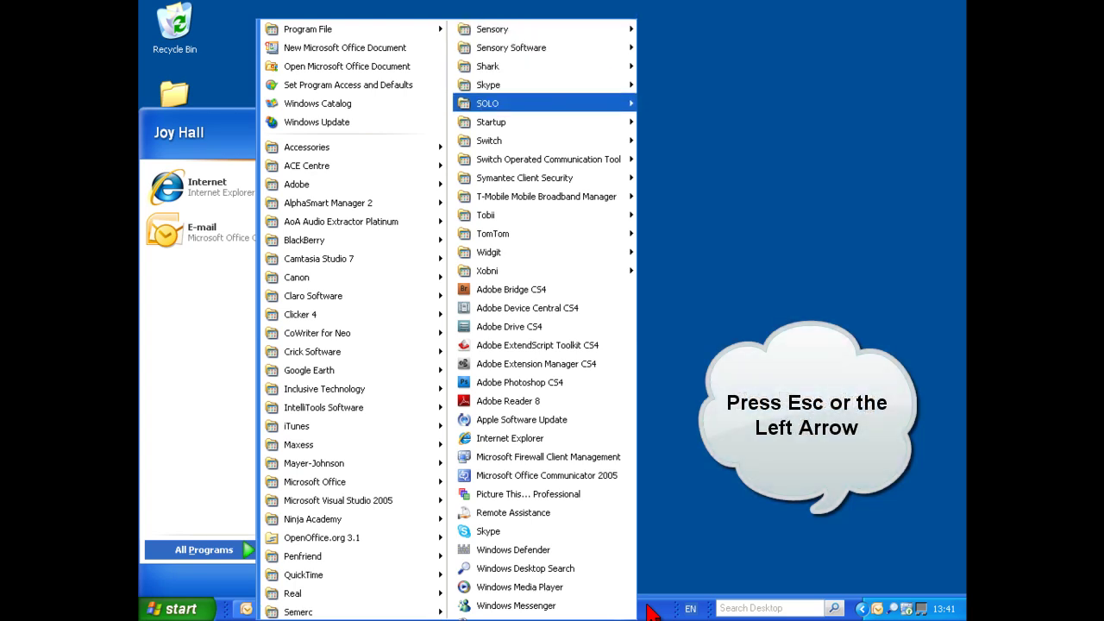
{"action": "key", "text": "Escape"}
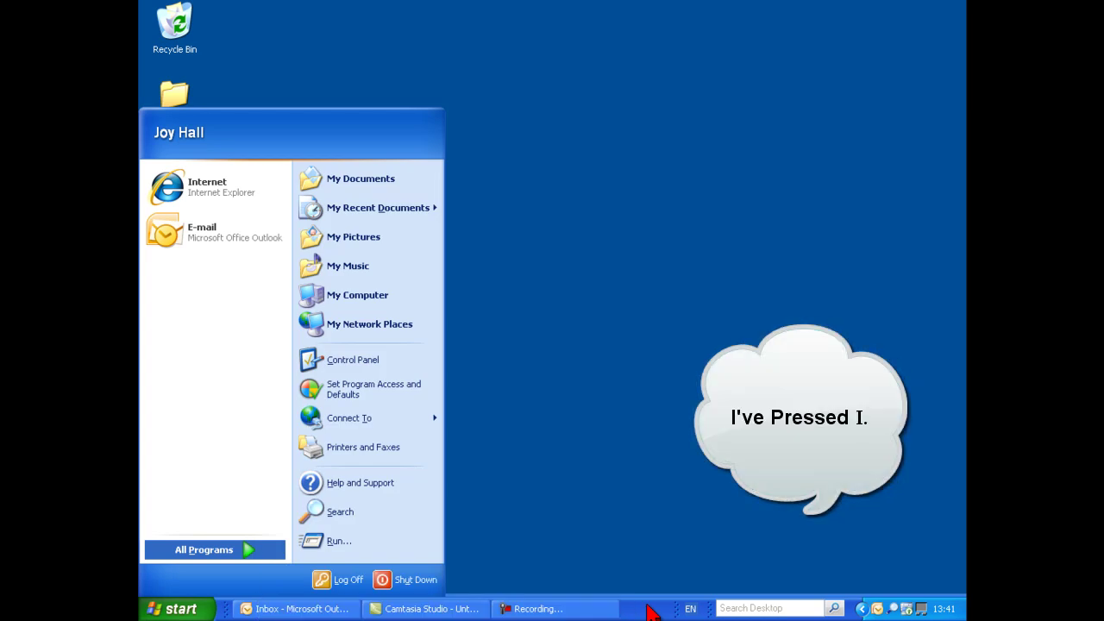
- Launch Internet Explorer twice from the Start menu, opening two Google home page windows
{"action": "key", "text": "i"}
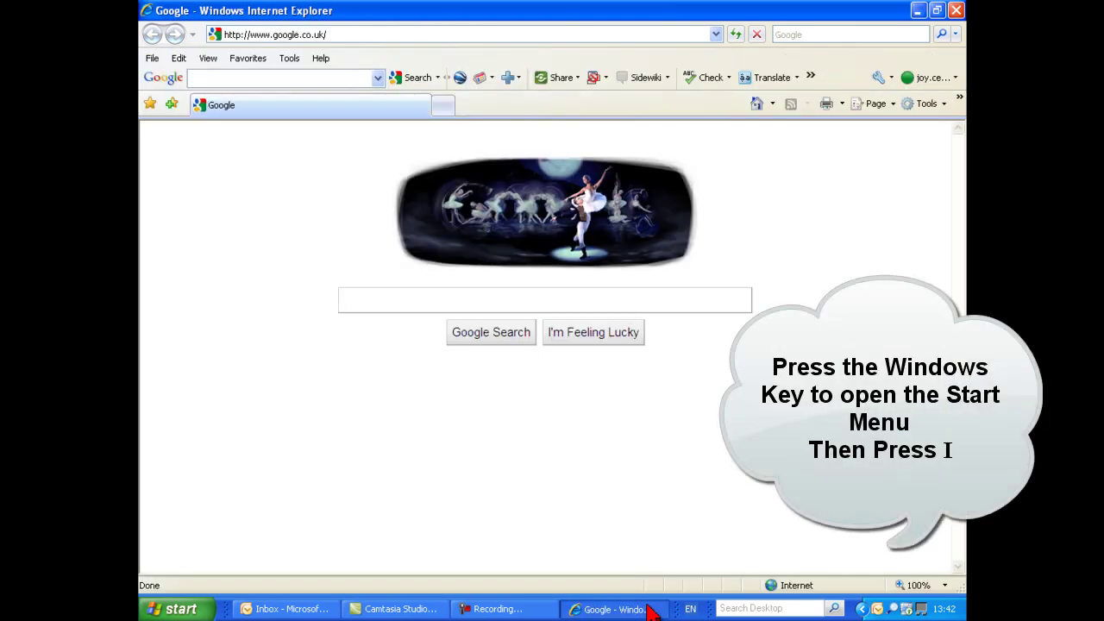
{"action": "key", "text": "super"}
{"action": "key", "text": "i"}
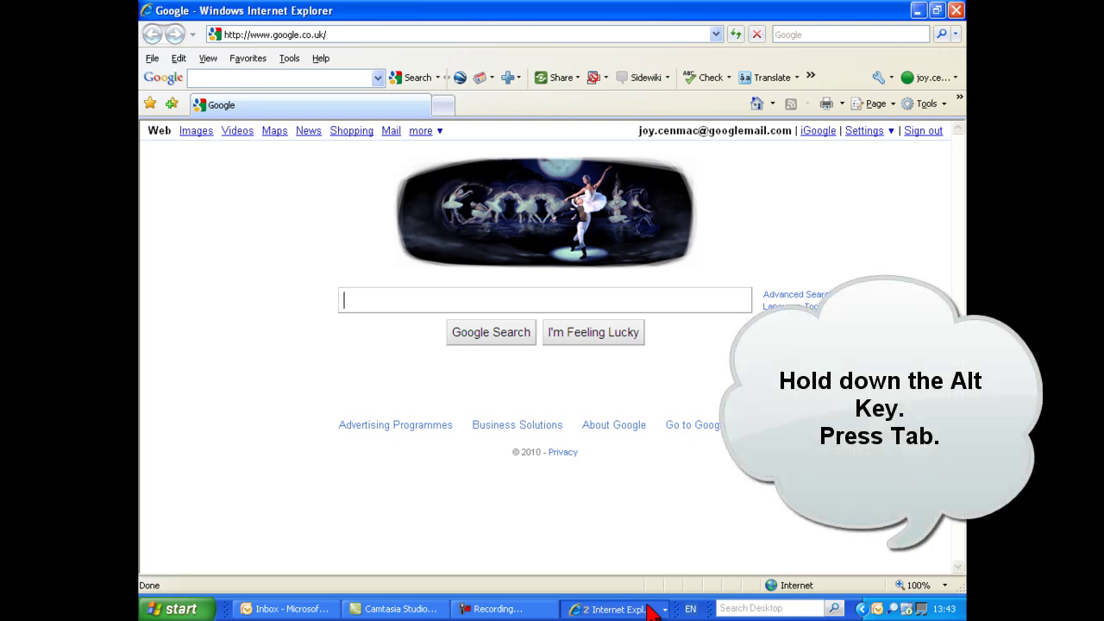
- Alt+Tab between the two Internet Explorer windows, then activate the menu bar with Alt
{"action": "key", "text": "alt+Tab"}
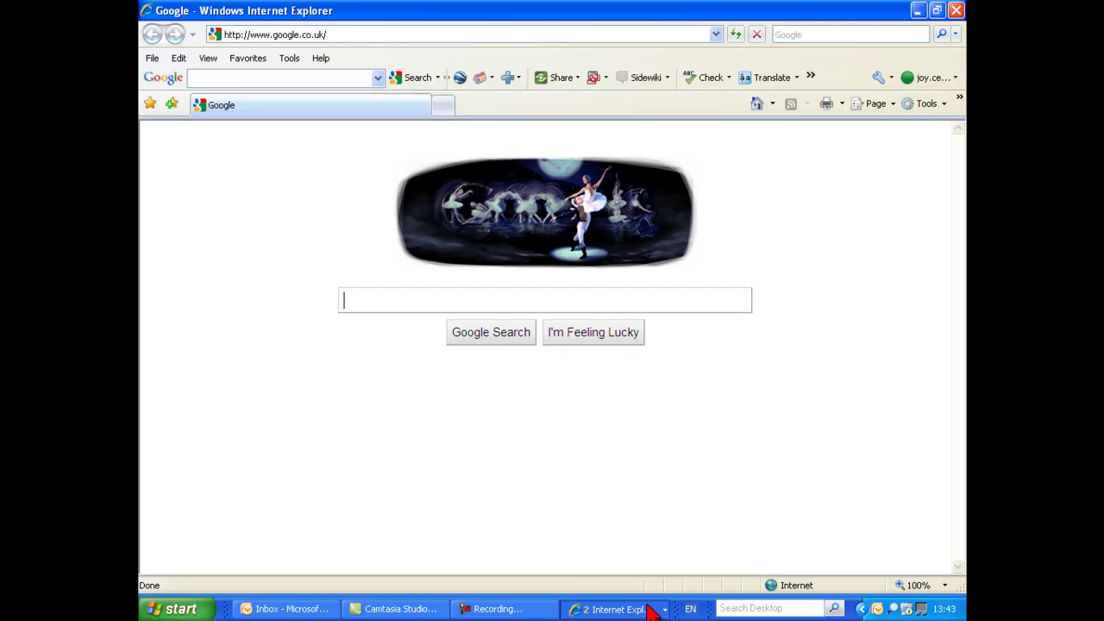
{"action": "key", "text": "alt+Tab"}
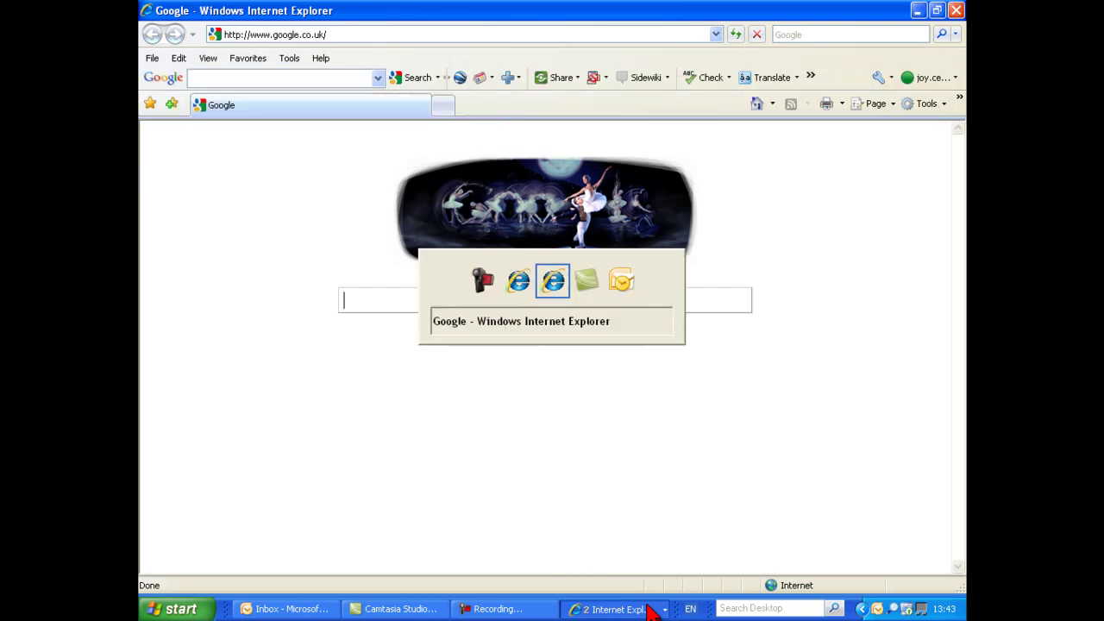
{"action": "key", "text": "alt+Tab"}
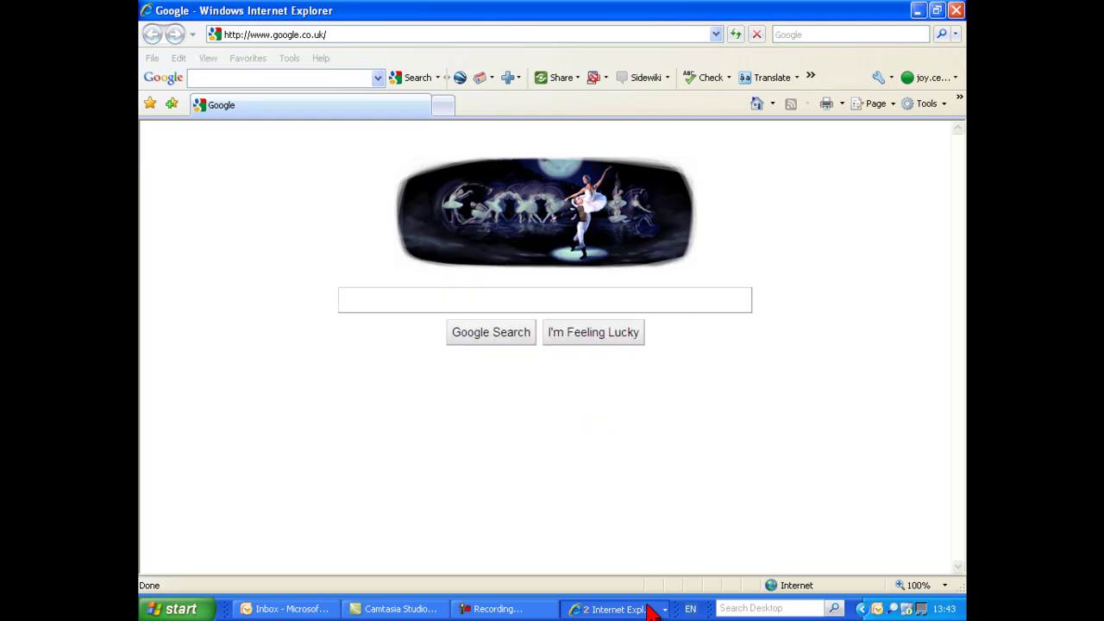
{"action": "key", "text": "alt"}
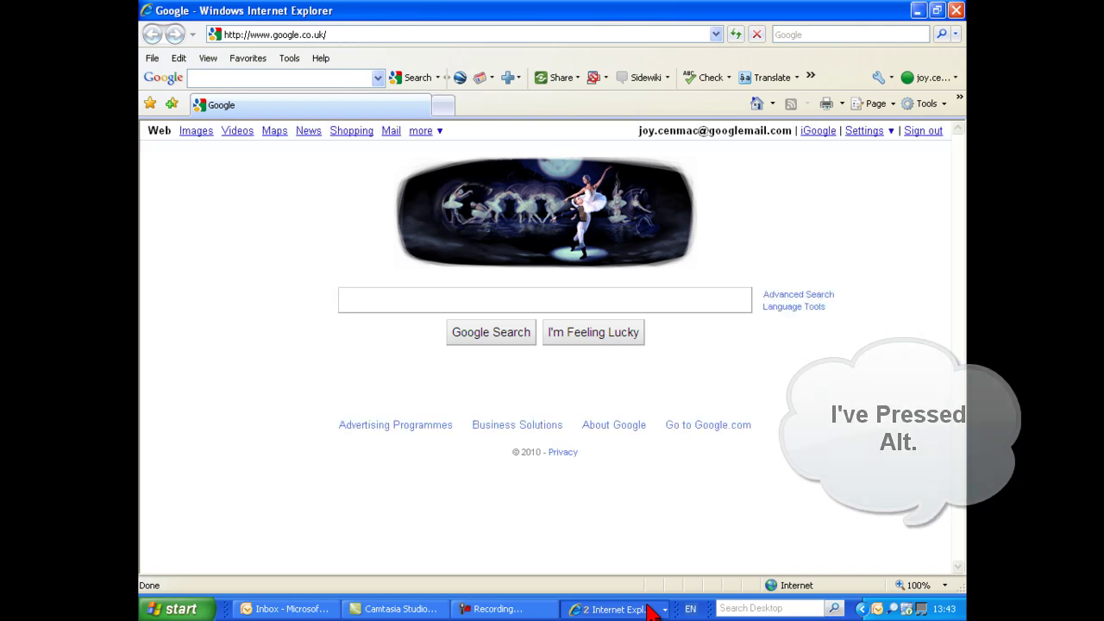
- Step through the File menu down to Exit and dismiss it without running a command
{"action": "key", "text": "alt"}
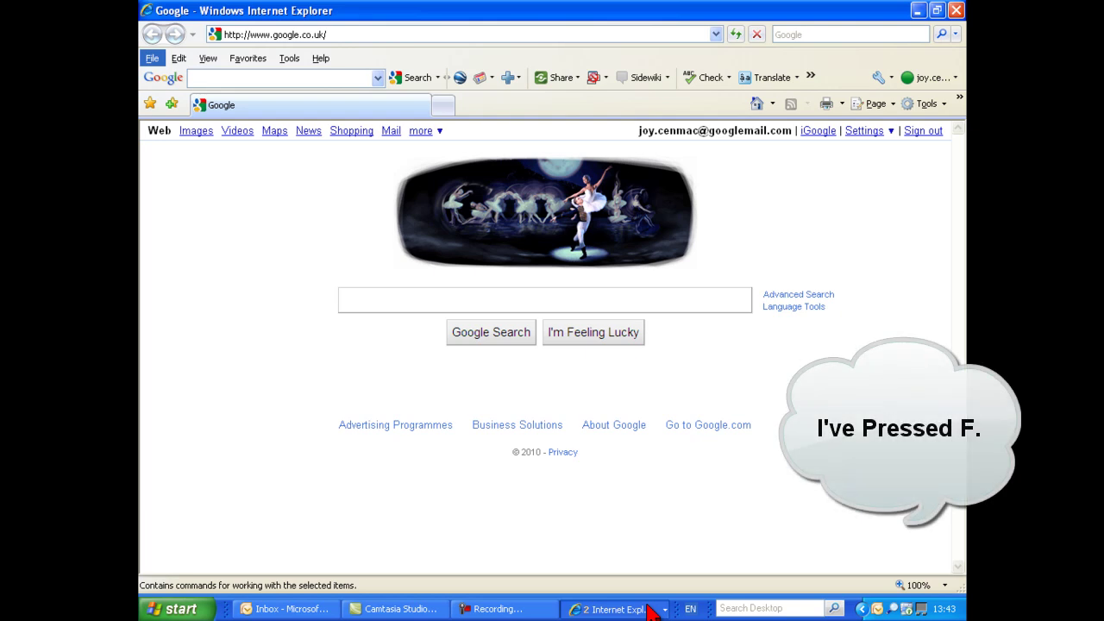
{"action": "key", "text": "f"}
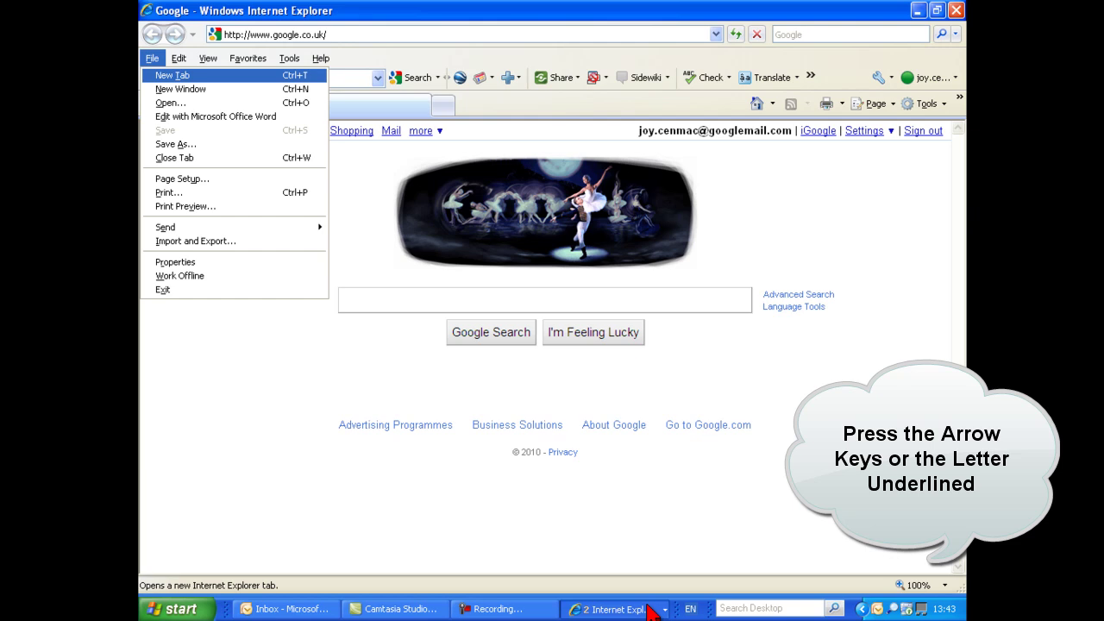
{"action": "key", "text": "Down"}
{"action": "key", "text": "Down"}
{"action": "key", "text": "Down"}
{"action": "key", "text": "Down"}
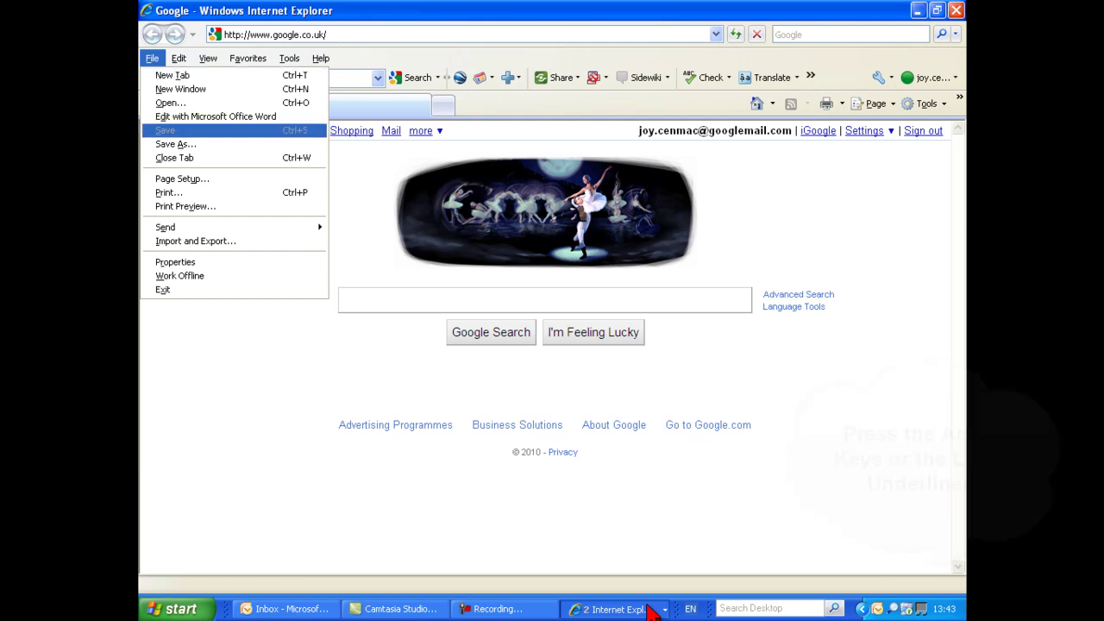
{"action": "key", "text": "Down"}
{"action": "key", "text": "Down"}
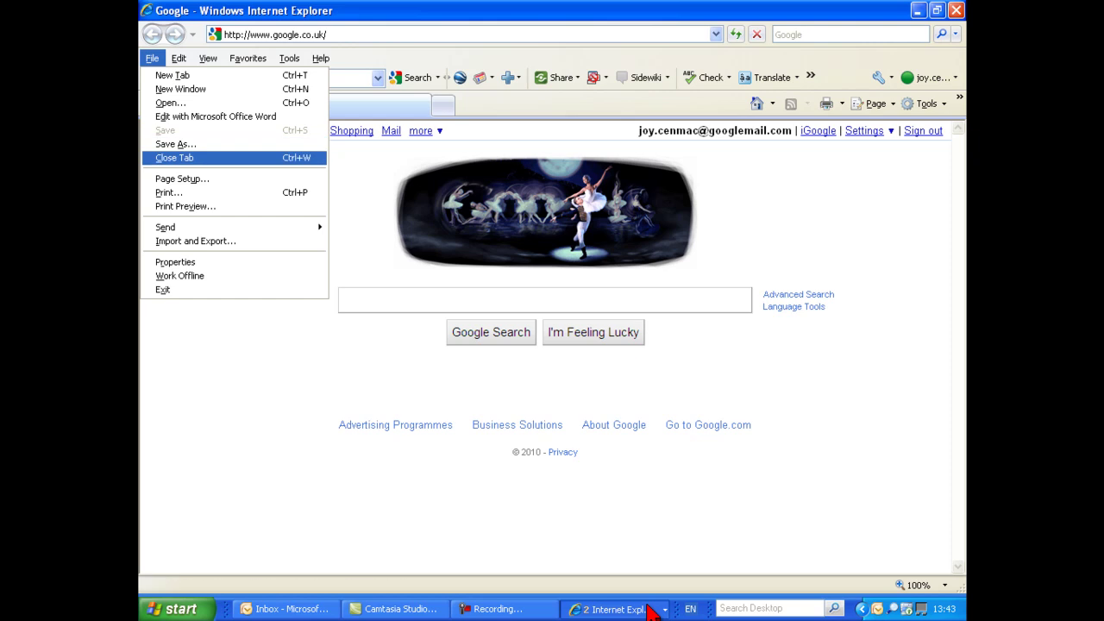
{"action": "key", "text": "Down"}
{"action": "key", "text": "Down"}
{"action": "key", "text": "Down"}
{"action": "key", "text": "Down"}
{"action": "key", "text": "Down"}
{"action": "key", "text": "Down"}
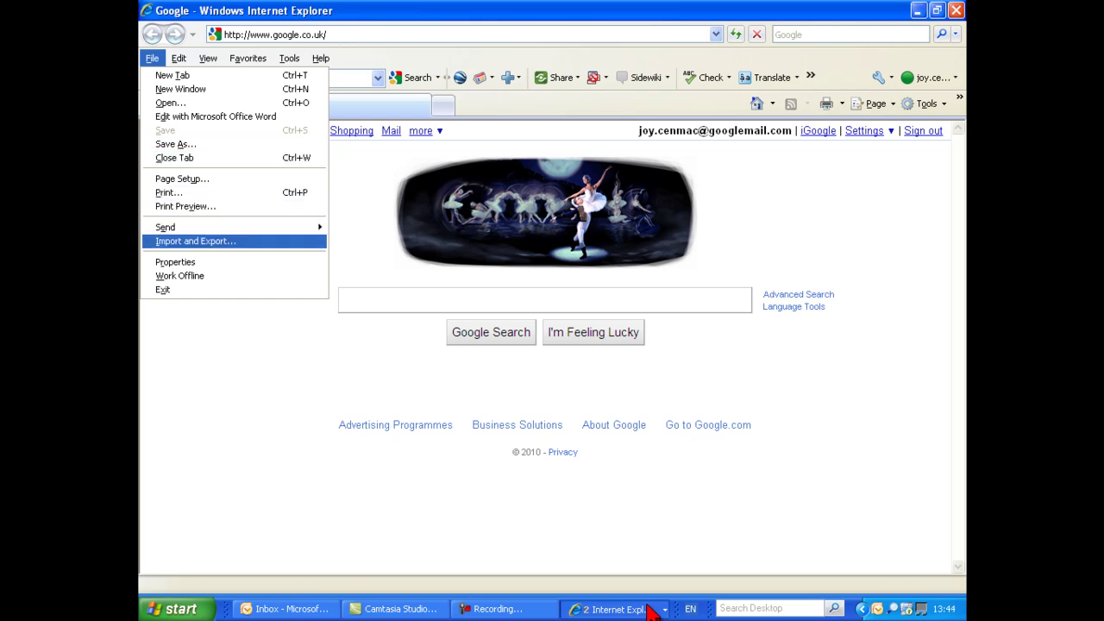
{"action": "key", "text": "Down"}
{"action": "key", "text": "Down"}
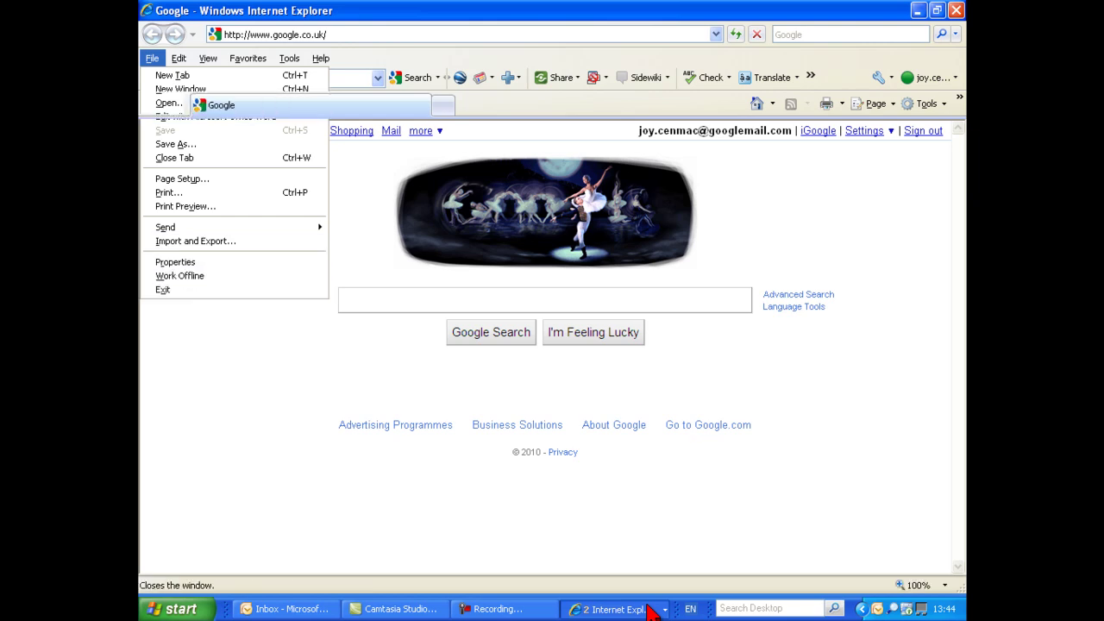
{"action": "key", "text": "Escape"}
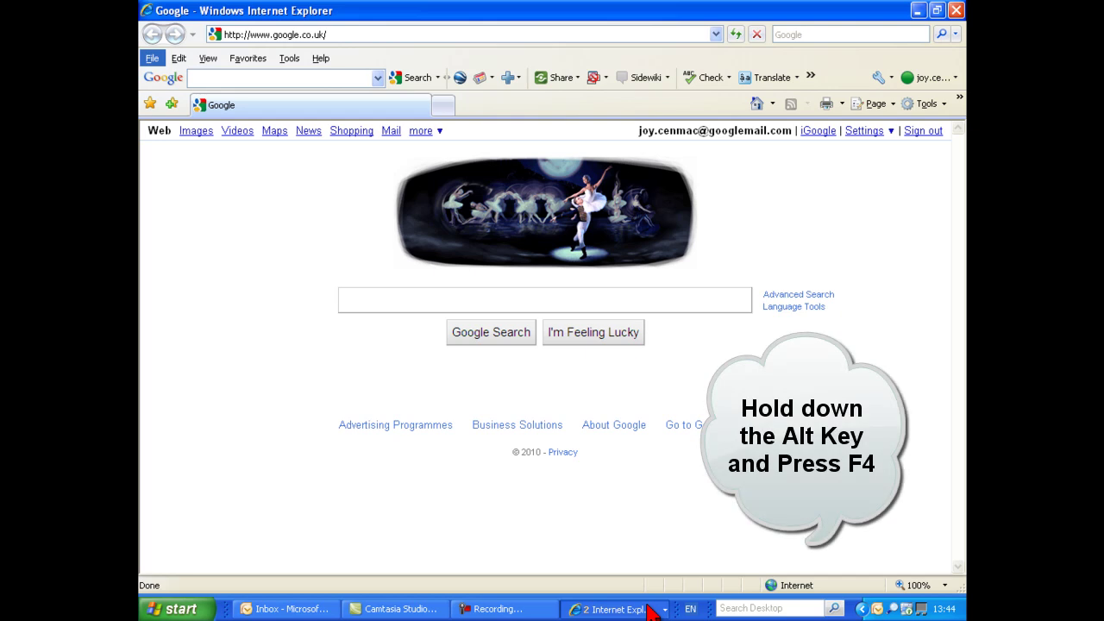
- Leave the menu bar and close the current Internet Explorer window with Alt+F4
{"action": "key", "text": "Escape"}
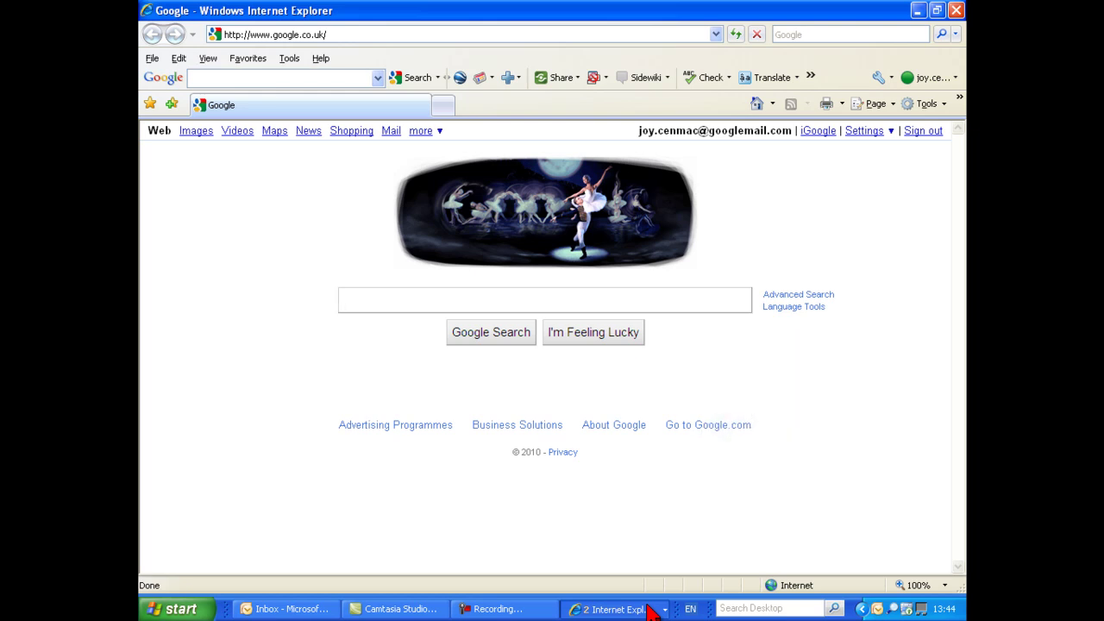
{"action": "key", "text": "alt+F4"}
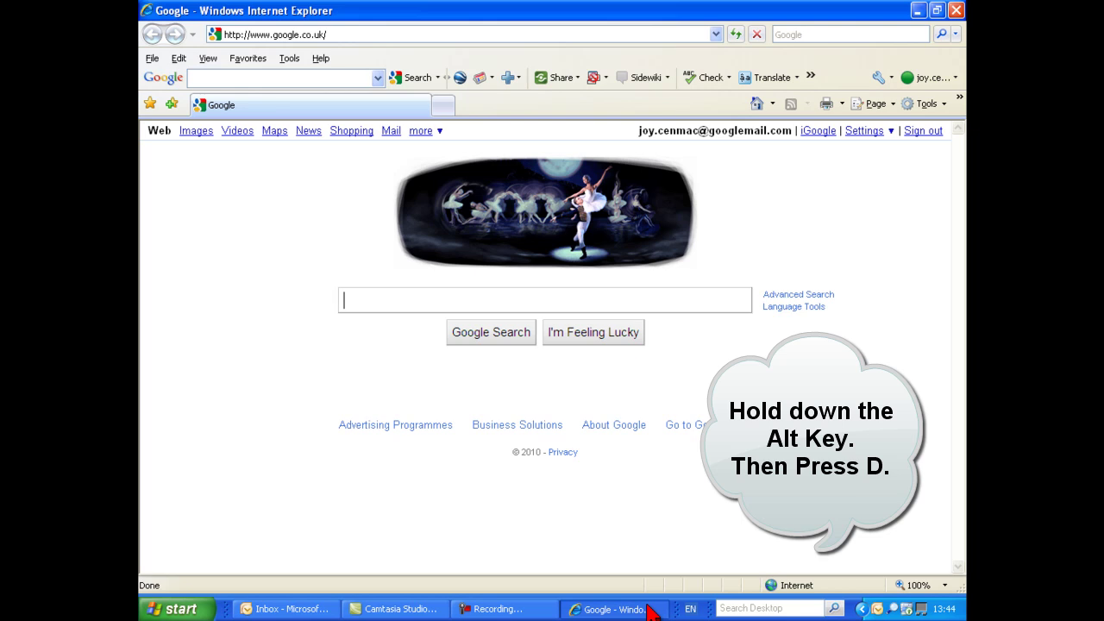
- Go to hotmail.co.uk from the address bar to load the Windows Live Hotmail sign-in page
{"action": "key", "text": "alt+d"}
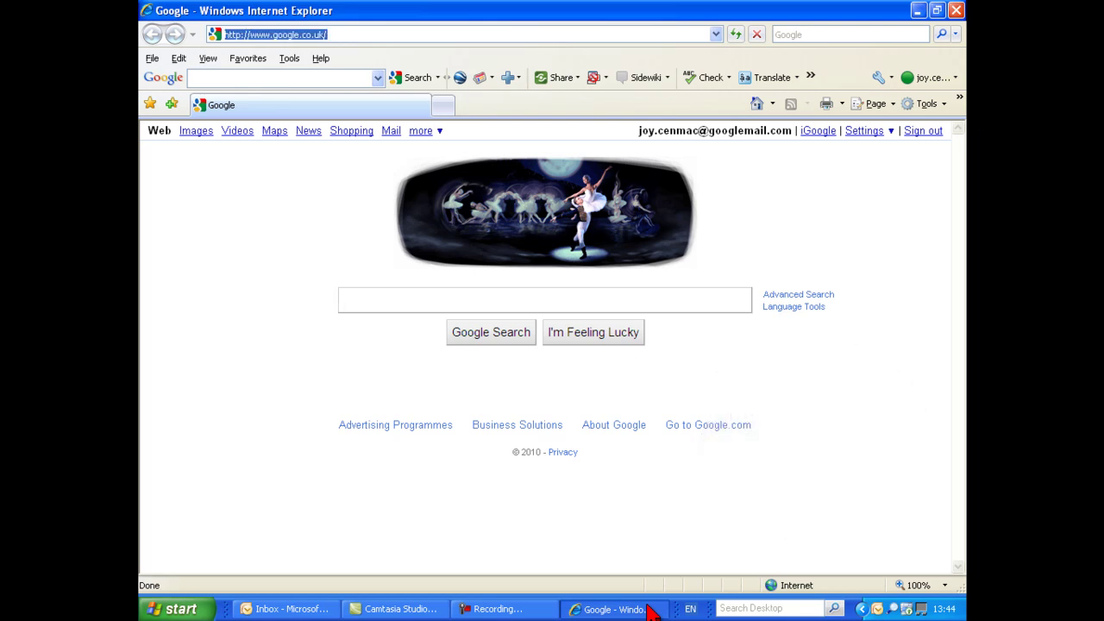
{"action": "type", "text": "hotmail"}
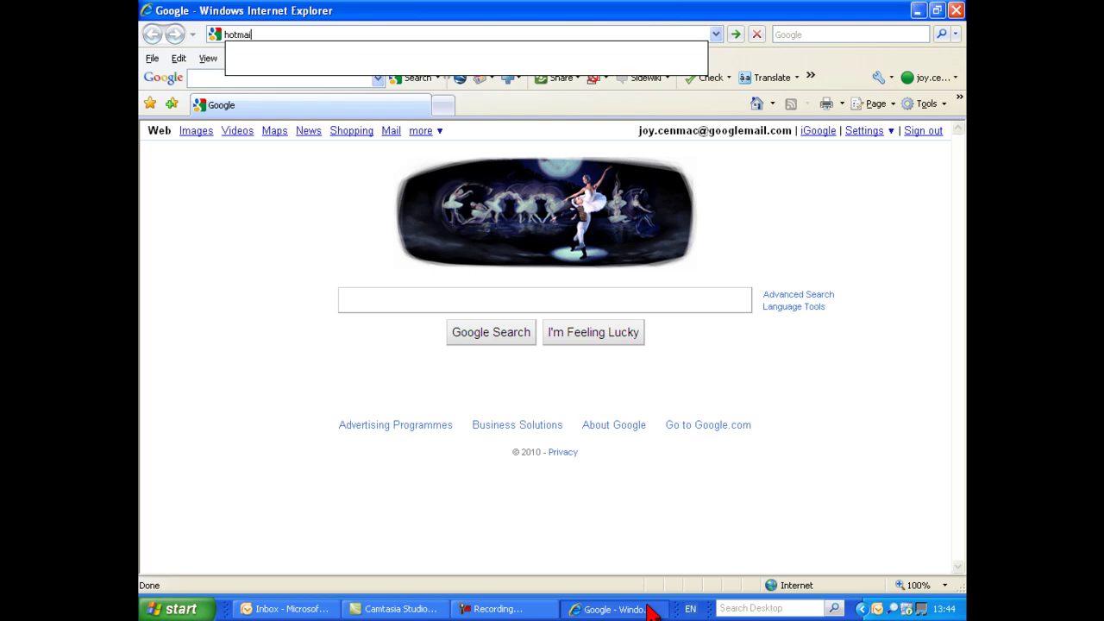
{"action": "type", "text": ".co"}
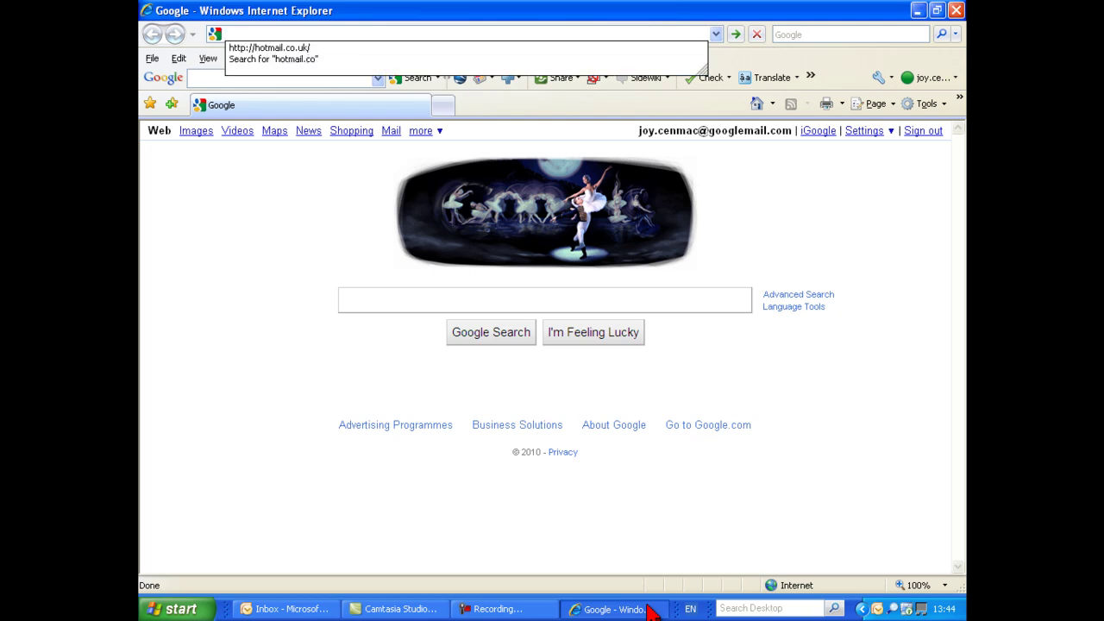
{"action": "type", "text": ".uk"}
{"action": "key", "text": "Return"}
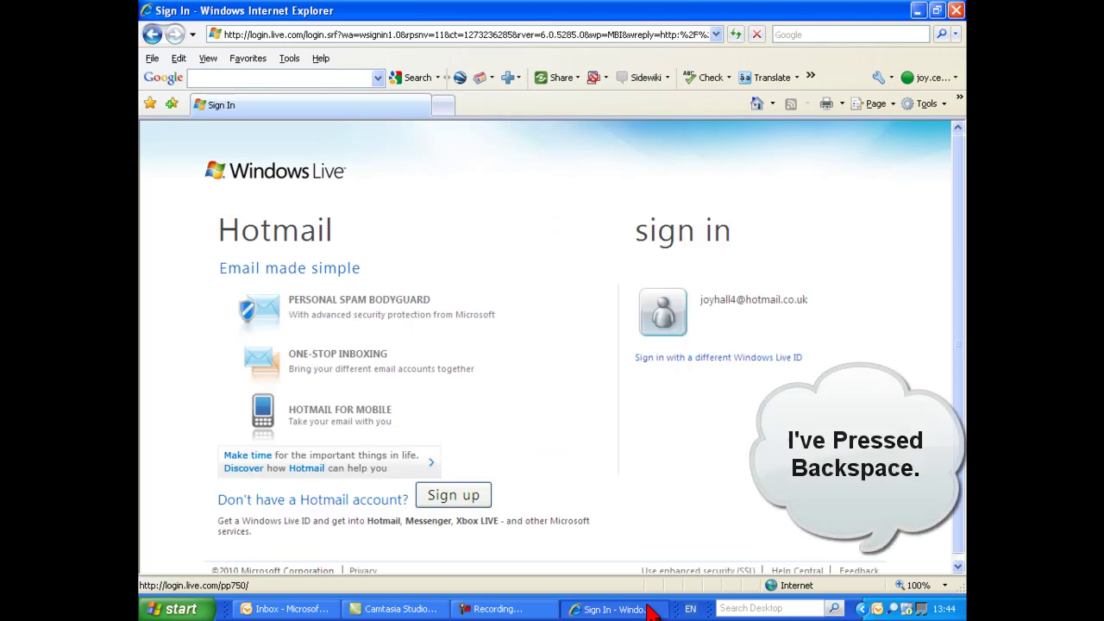
- Go back to Google, forward to the Hotmail sign-in, then back to Google again
{"action": "key", "text": "BackSpace"}
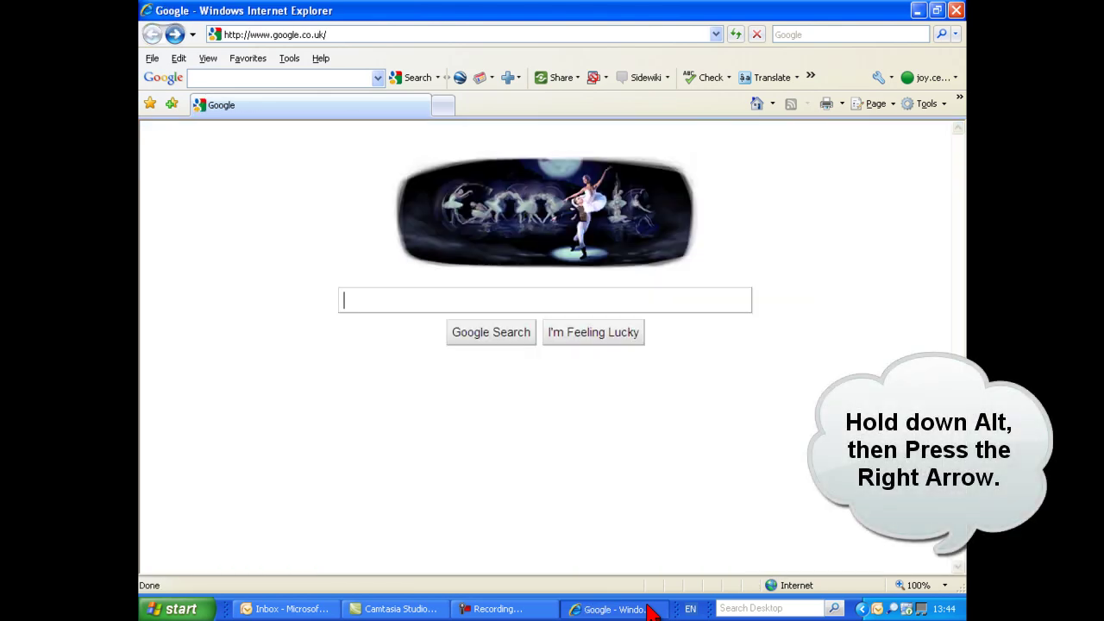
{"action": "key", "text": "alt+Right"}
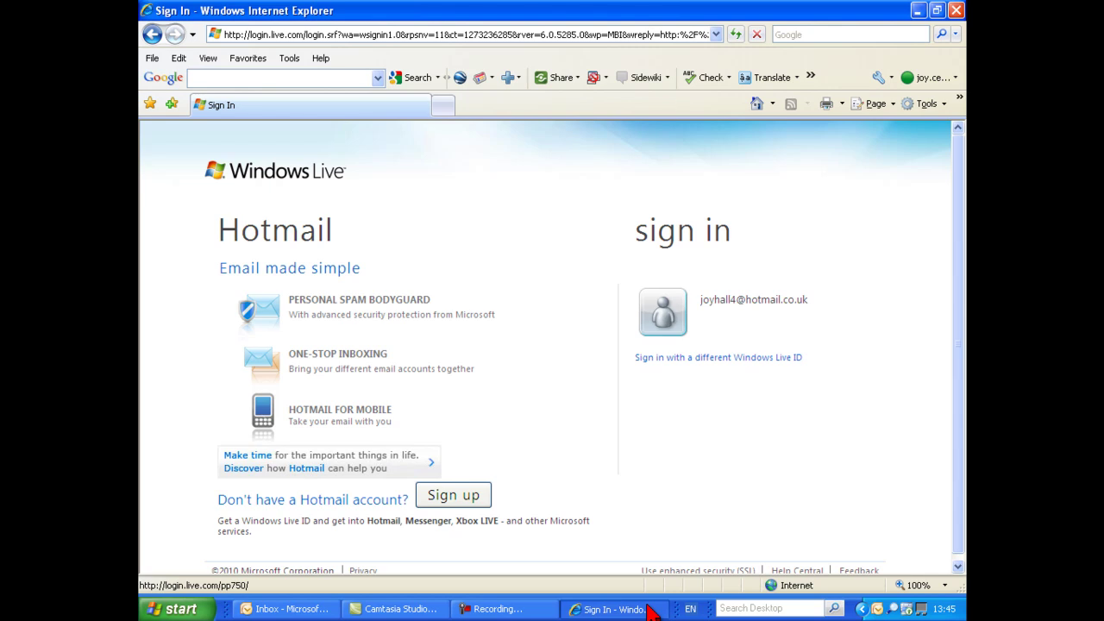
{"action": "key", "text": "alt+Left"}
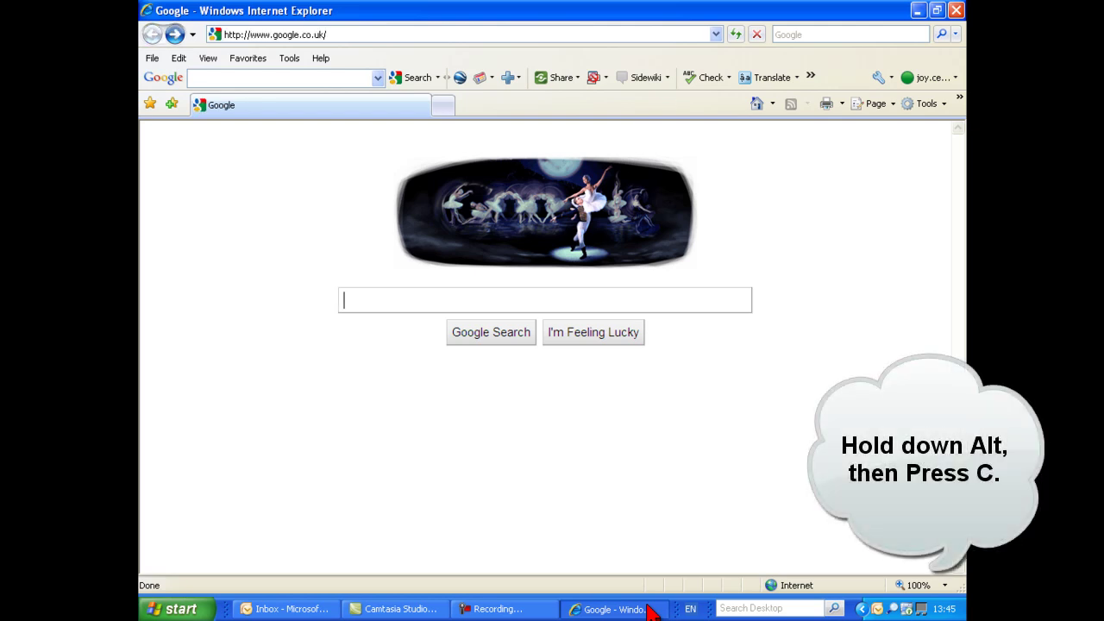
{"action": "key", "text": "alt"}
{"action": "key", "text": "alt+c"}
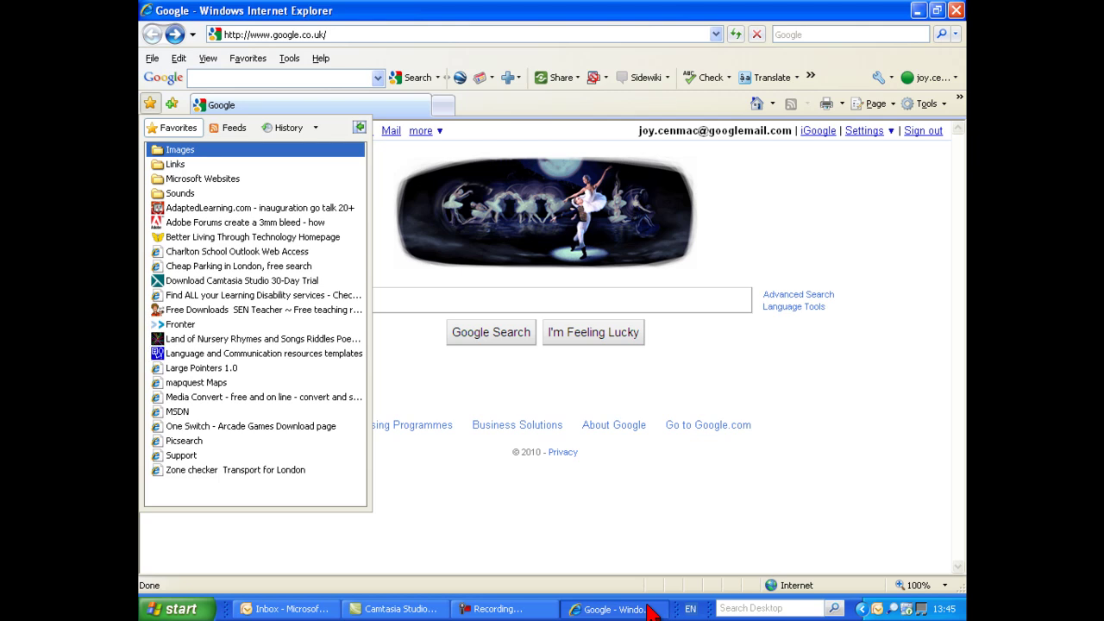
{"action": "key", "text": "c"}
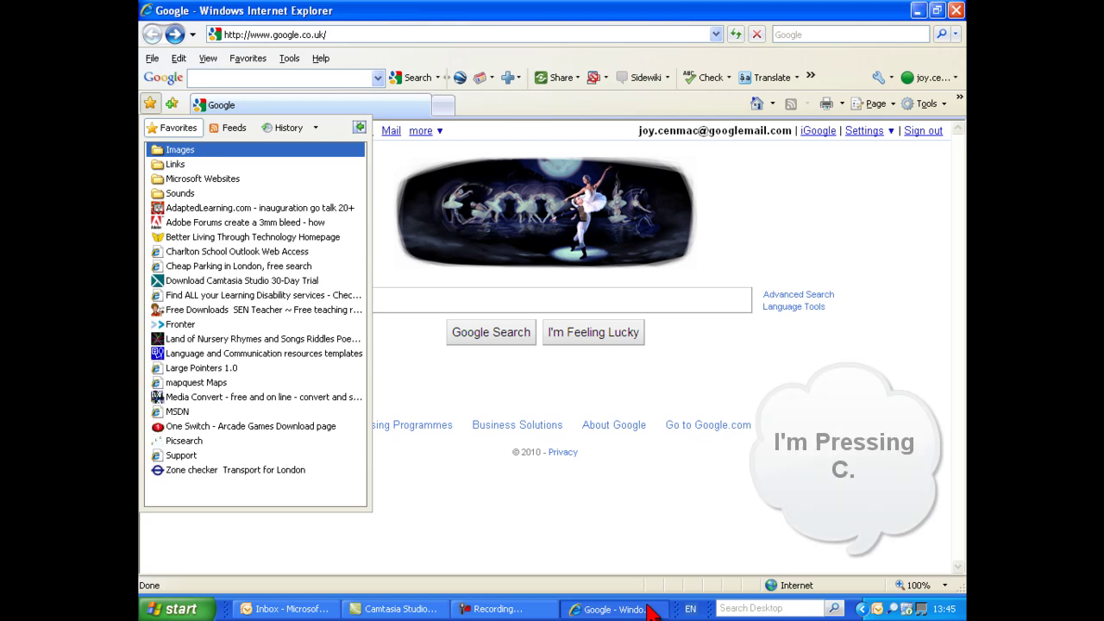
{"action": "key", "text": "c"}
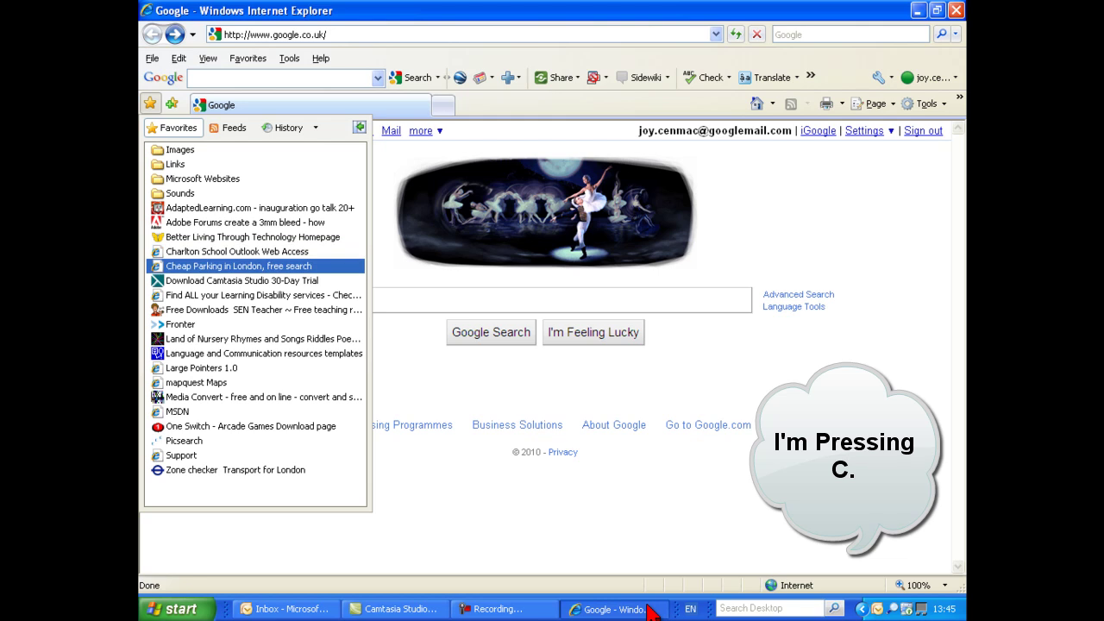
{"action": "key", "text": "Down"}
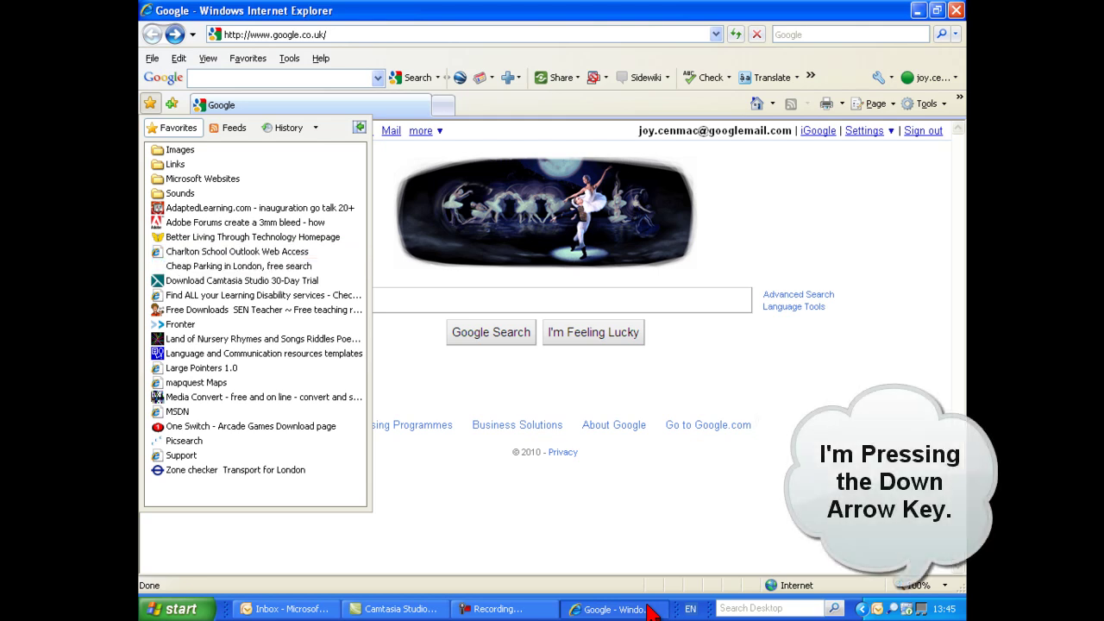
{"action": "key", "text": "Down"}
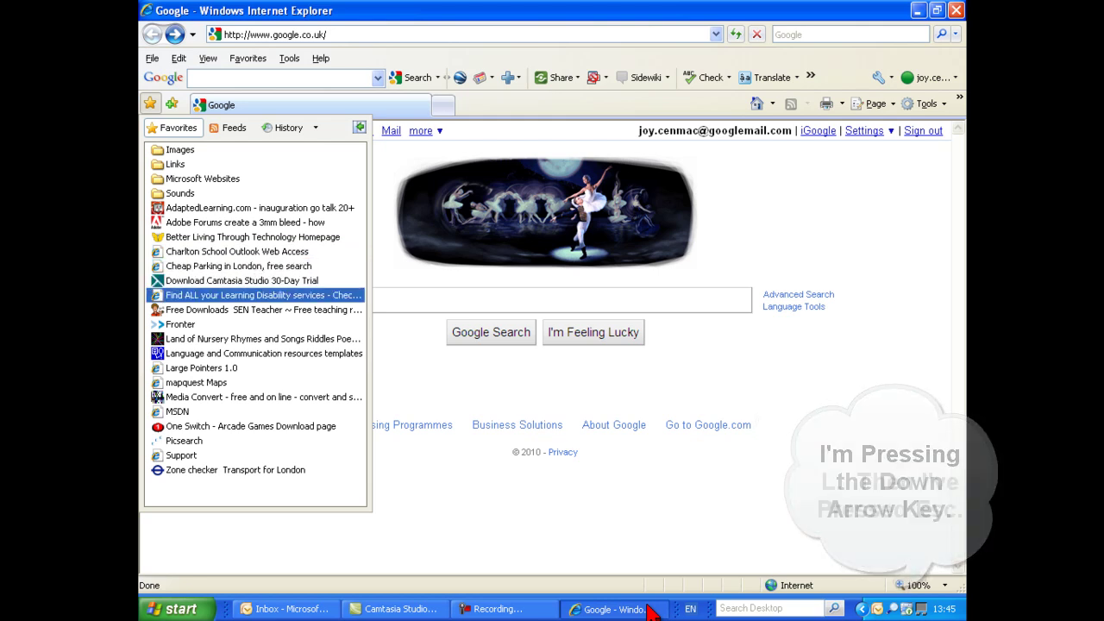
{"action": "key", "text": "l"}
{"action": "key", "text": "l"}
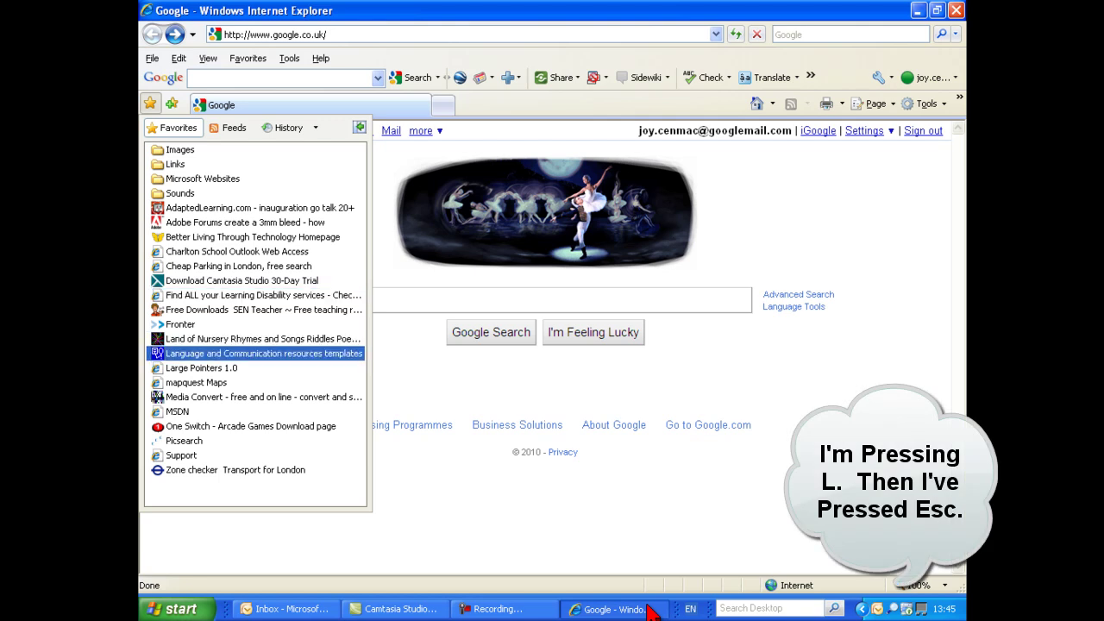
{"action": "key", "text": "Escape"}
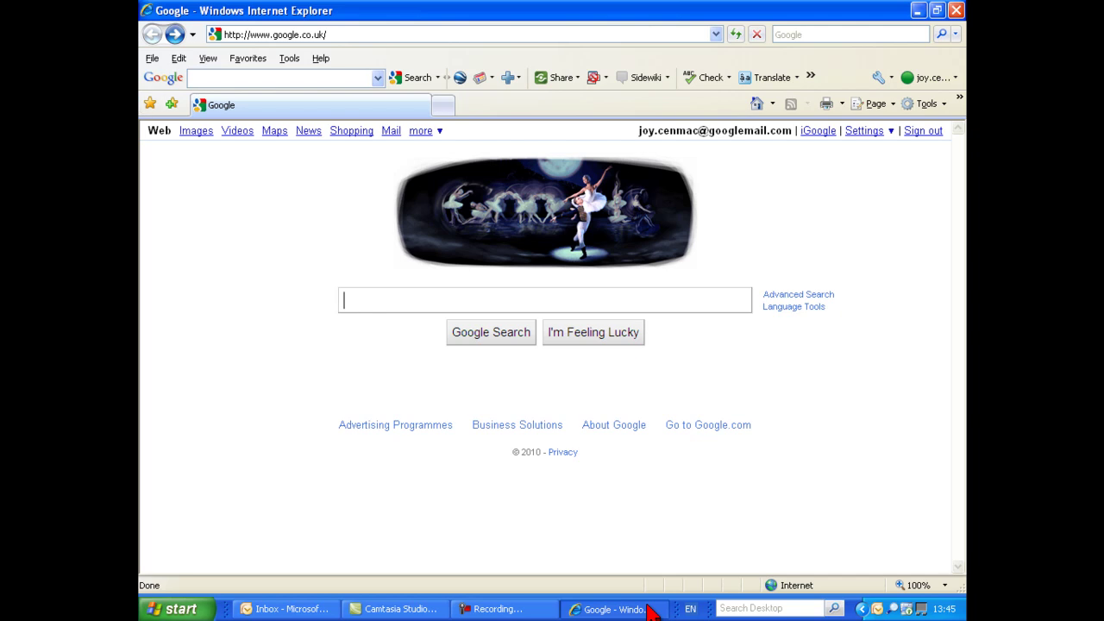
- Search Google for 'cenmac' to list results led by the CENMAC Homepage
{"action": "type", "text": "cenmac"}
{"action": "key", "text": "Return"}
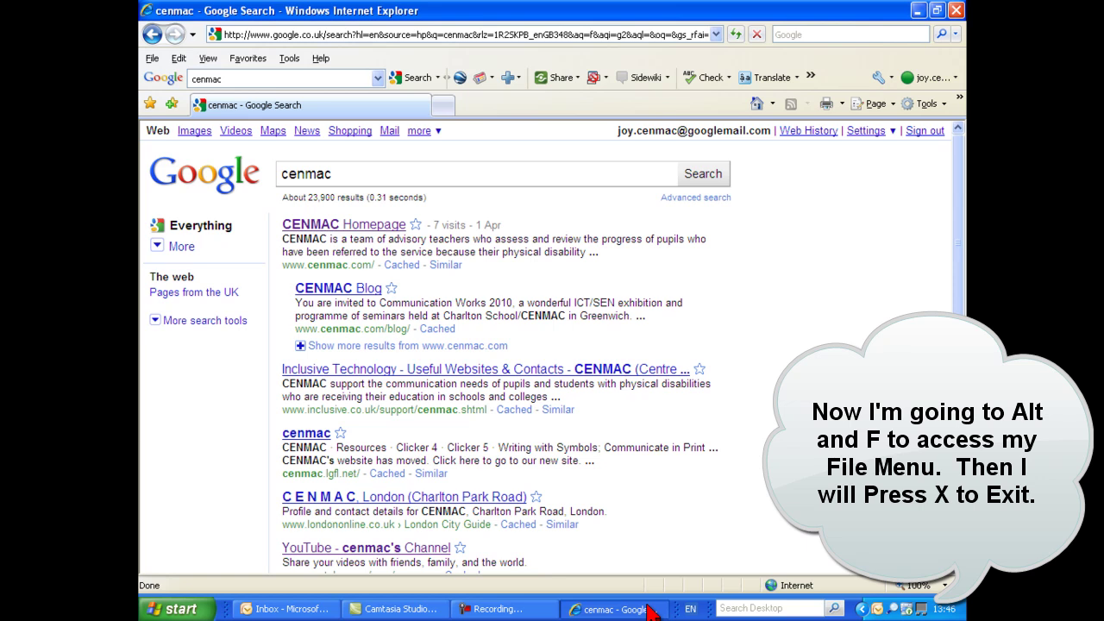
- Exit Internet Explorer via the File menu and Alt+F4, leaving the Windows desktop
{"action": "key", "text": "alt+f"}
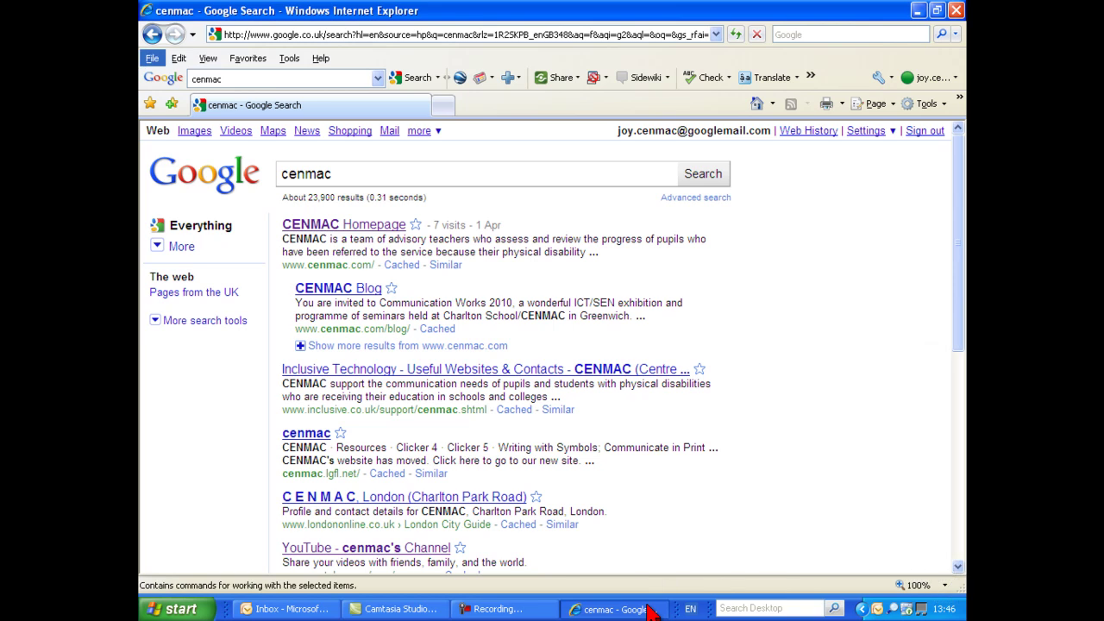
{"action": "key", "text": "Up"}
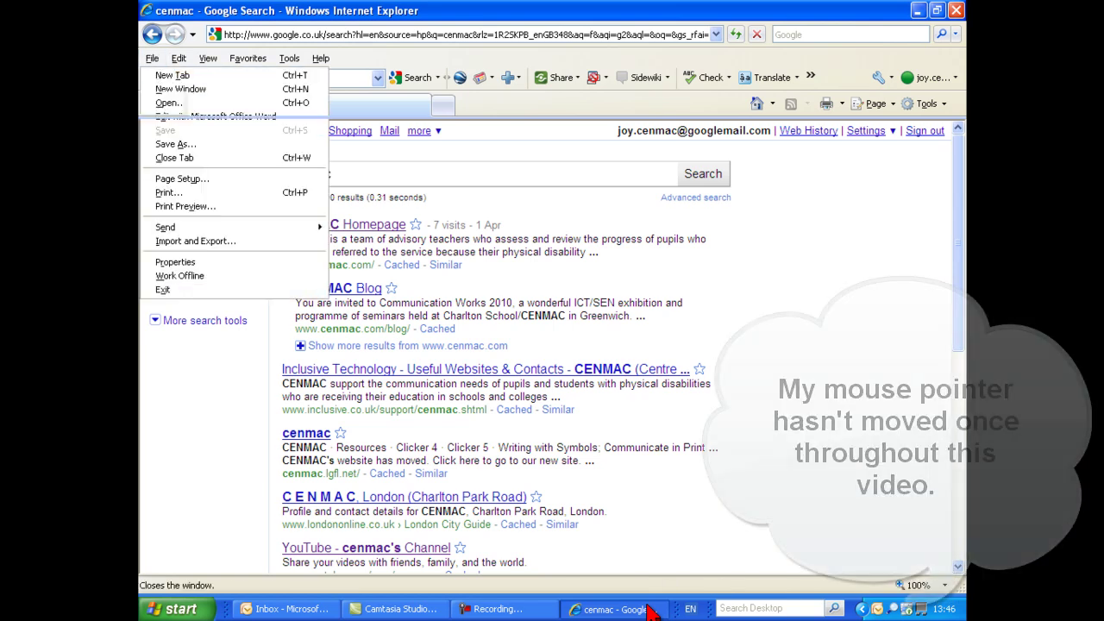
{"action": "key", "text": "Escape"}
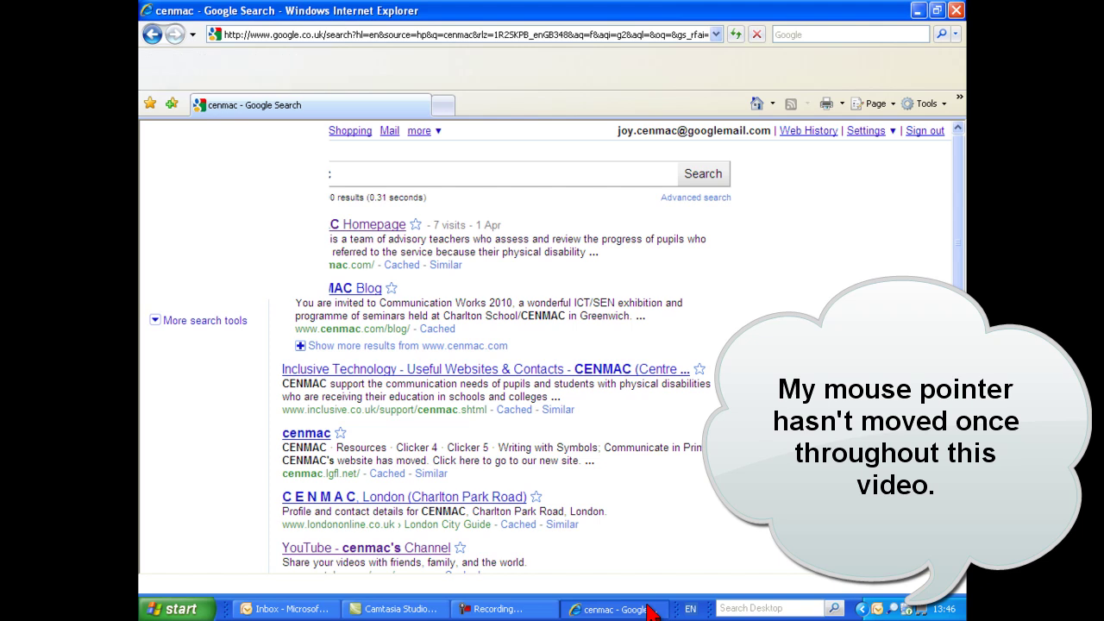
{"action": "key", "text": "alt+F4"}
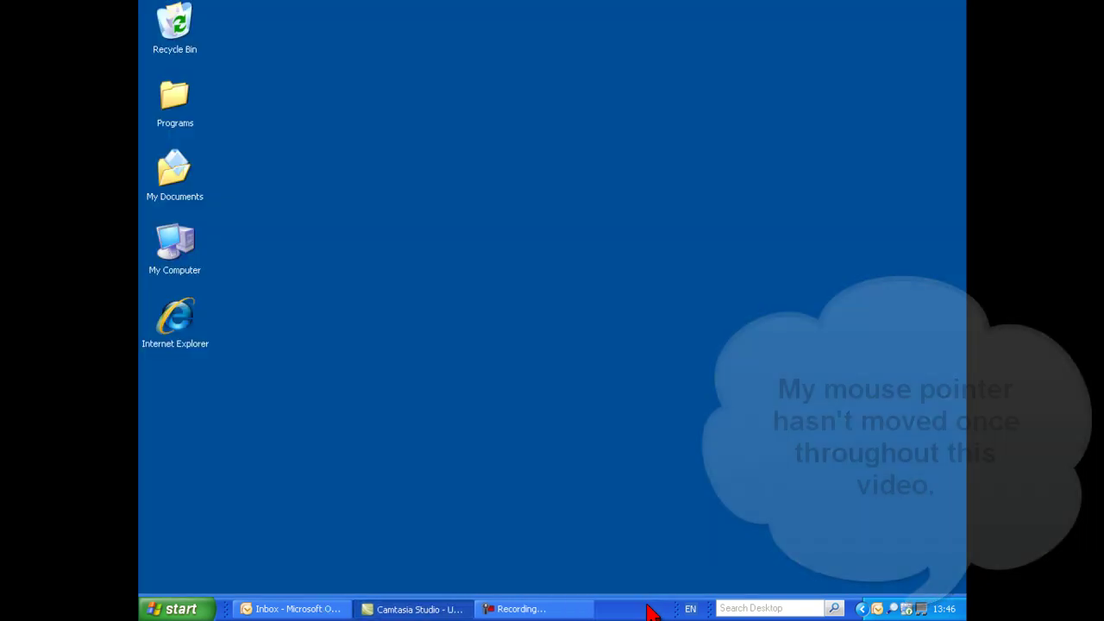